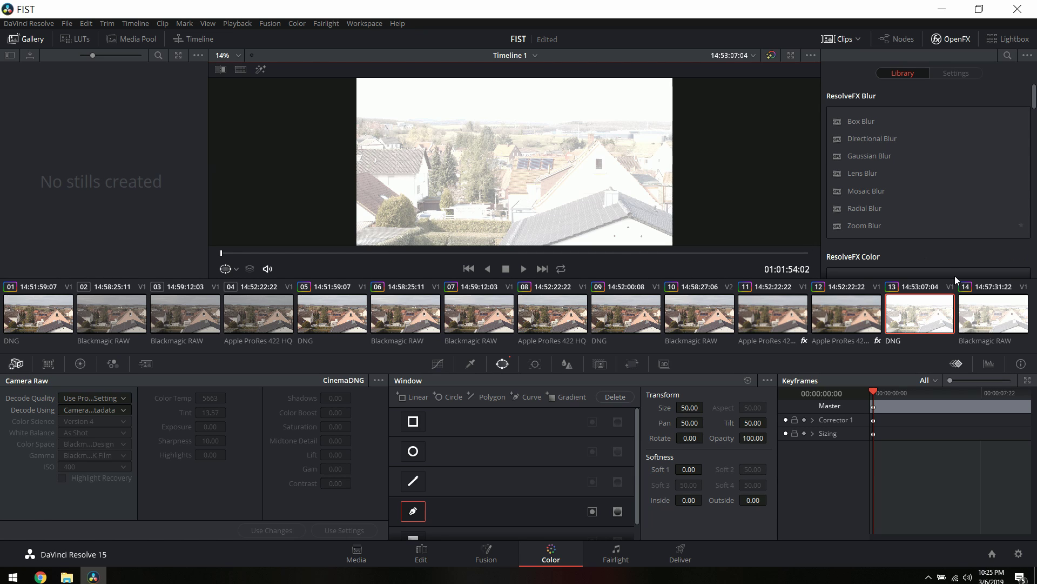
Compare the overexposed CinemaDNG clip 13 with the Blackmagic RAW clip 14 in the viewer
{"action": "left_click", "coordinate": [980, 304]}
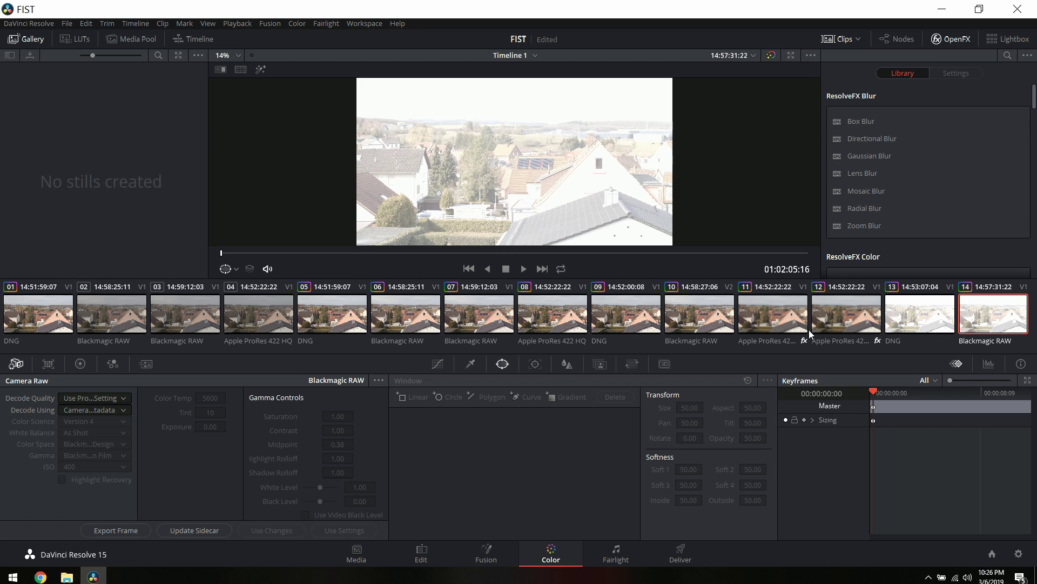
{"action": "left_click", "coordinate": [936, 314]}
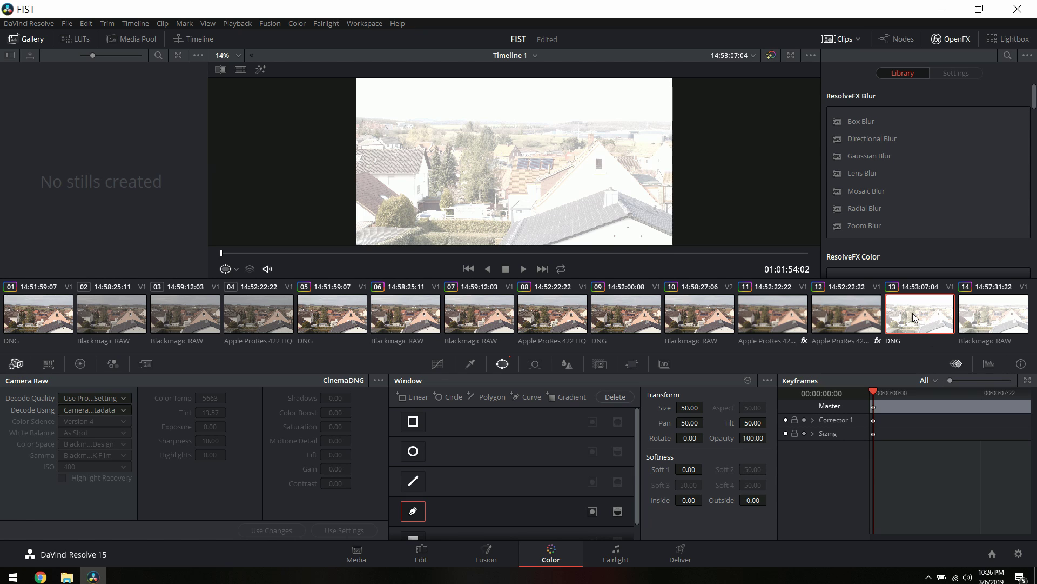
{"action": "left_click", "coordinate": [970, 320]}
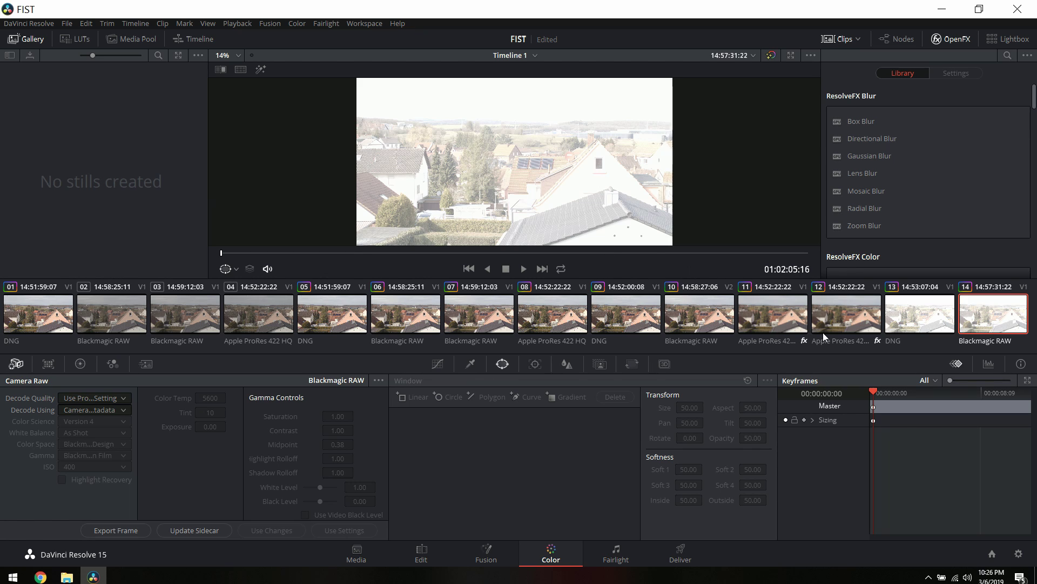
Set the CinemaDNG clip 13 to decode using Clip so its raw settings can be edited
{"action": "left_click", "coordinate": [916, 306]}
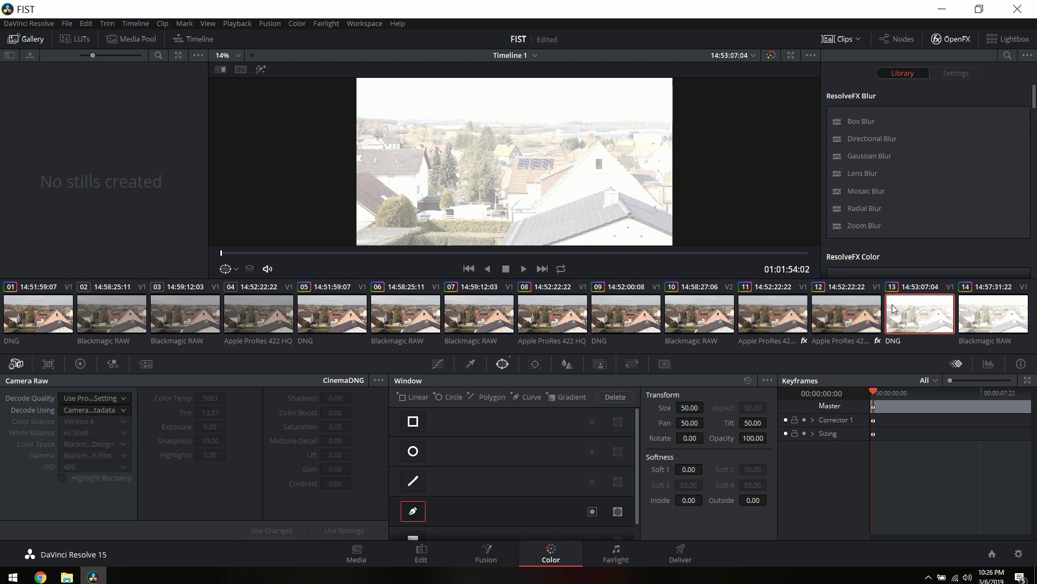
{"action": "left_click", "coordinate": [102, 411]}
{"action": "left_click", "coordinate": [80, 461]}
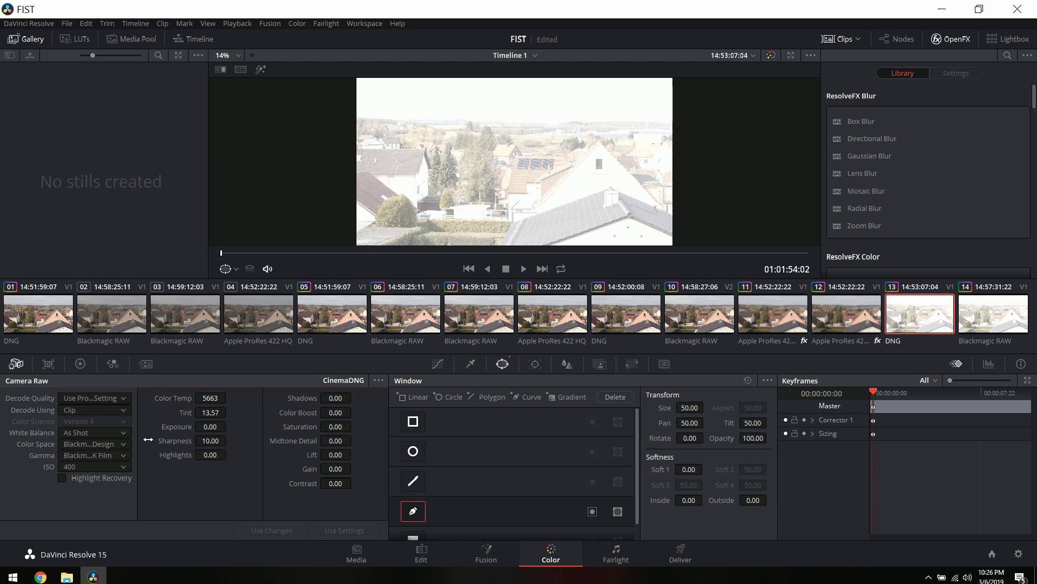
Try lowering the raw Highlights of clip 13 and set the value back to 0
{"action": "left_click_drag", "start_coordinate": [210, 455], "coordinate": [181, 456]}
{"action": "double_click", "coordinate": [211, 454]}
{"action": "type", "text": "0"}
{"action": "key", "text": "Return"}
Show the waveform scope, place it beside the raw settings, and lower clip 13's Highlights to -100
{"action": "key", "text": "ctrl+shift+w"}
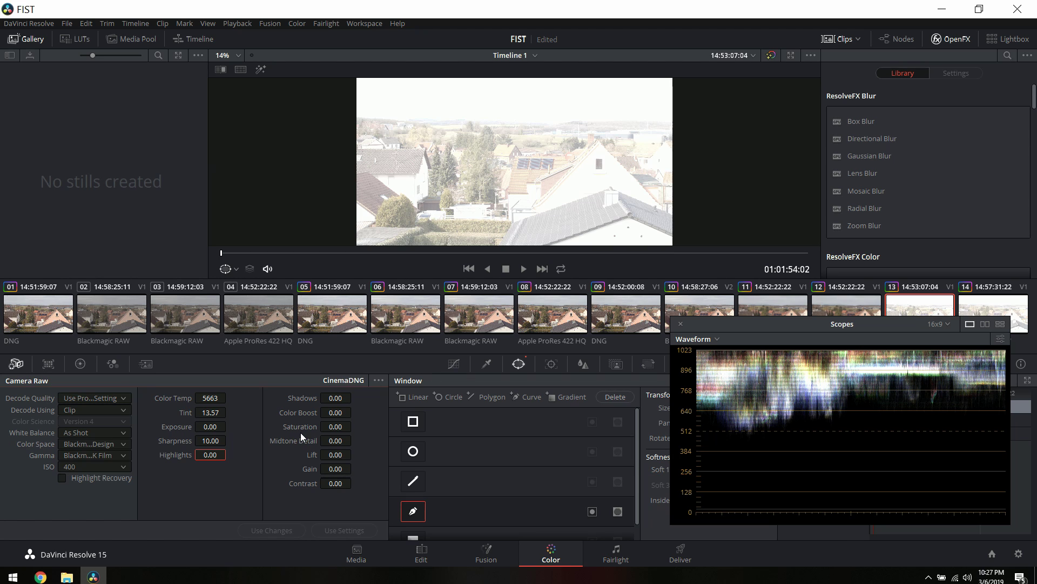
{"action": "left_click_drag", "start_coordinate": [821, 326], "coordinate": [574, 361]}
{"action": "mouse_move", "coordinate": [210, 454]}
{"action": "left_mouse_down"}
{"action": "mouse_move", "coordinate": [178, 455]}
{"action": "mouse_move", "coordinate": [213, 451]}
{"action": "left_mouse_up"}
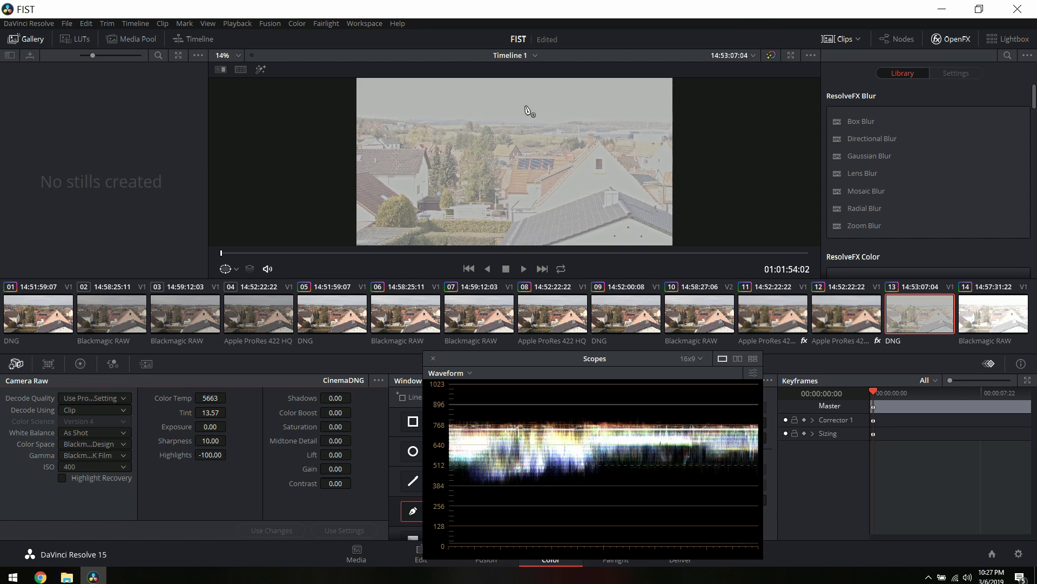
Set clip 13's gamma to Blackmagic Design Extended Video and return its Highlights to 0
{"action": "left_click", "coordinate": [104, 458]}
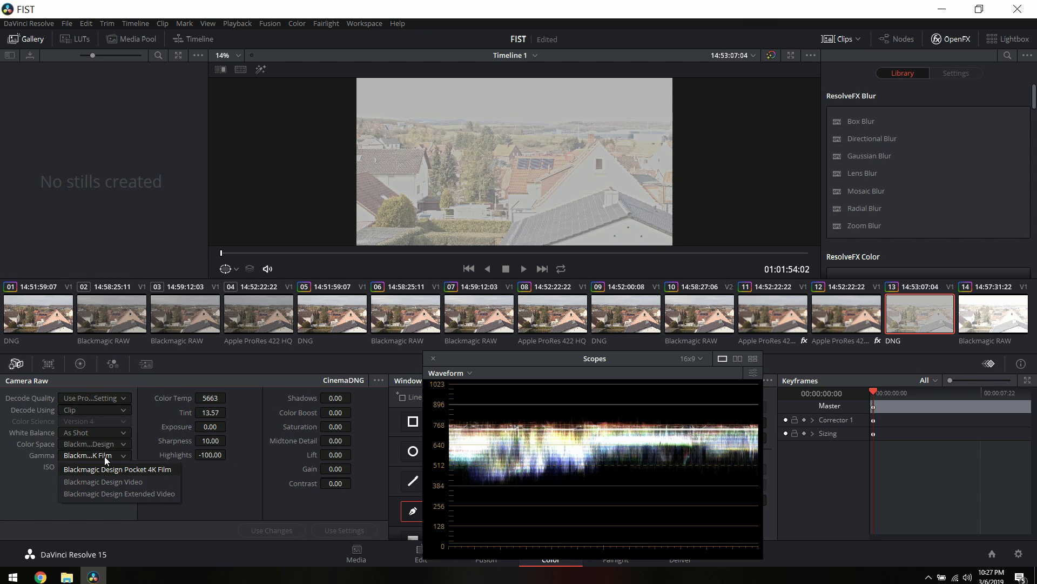
{"action": "left_click", "coordinate": [108, 497]}
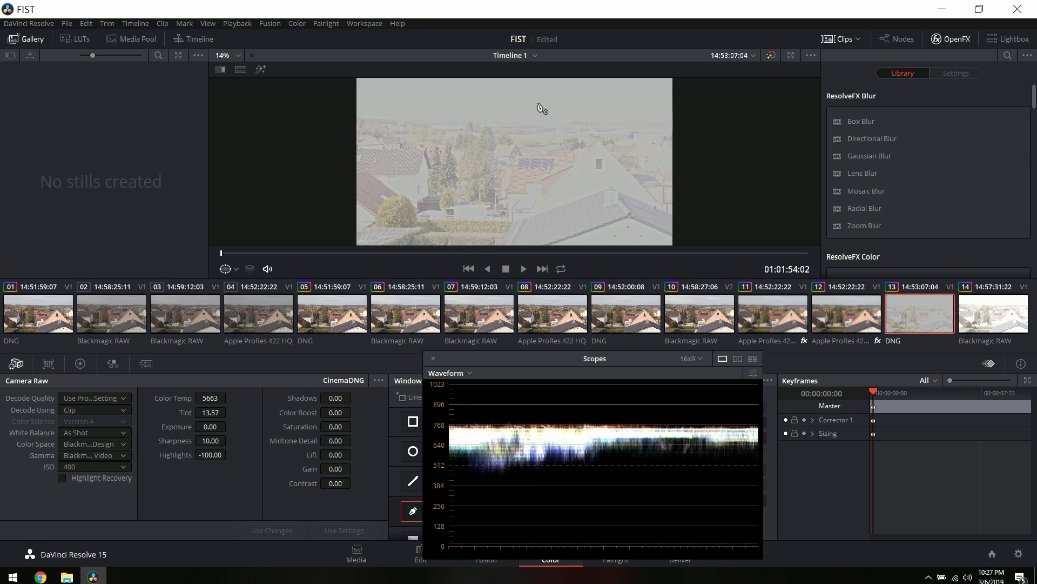
{"action": "left_click", "coordinate": [216, 455]}
{"action": "type", "text": "0"}
{"action": "key", "text": "Return"}
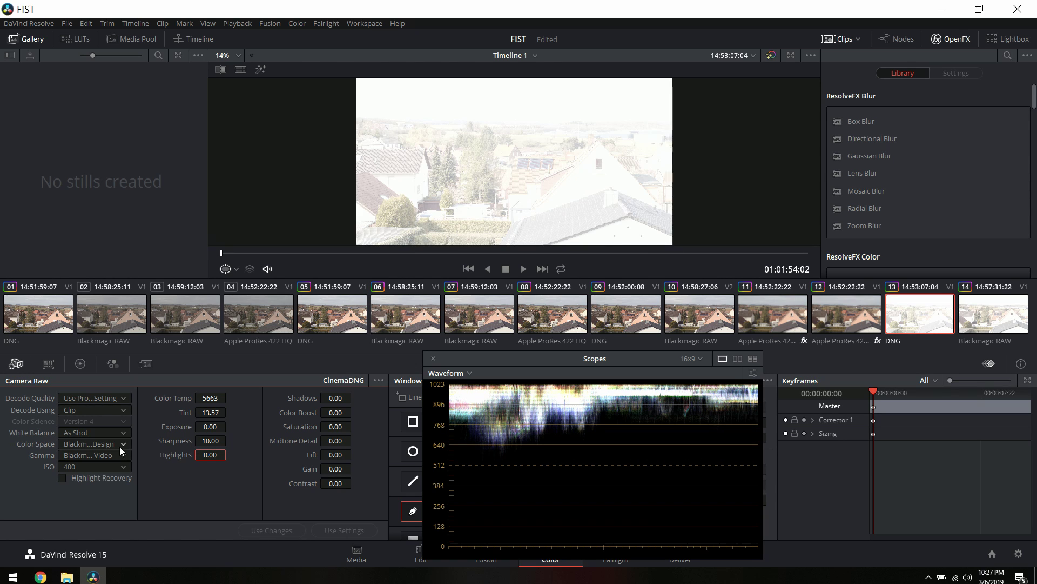
Set the Blackmagic RAW clip 14 to decode using Clip
{"action": "left_click", "coordinate": [997, 309]}
{"action": "left_click", "coordinate": [102, 410]}
{"action": "left_click", "coordinate": [88, 458]}
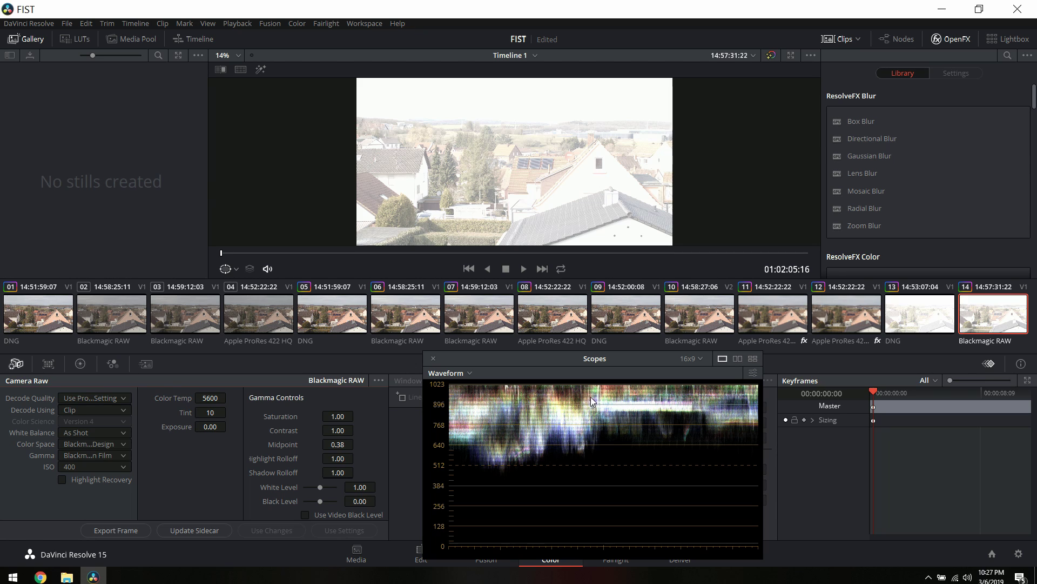
Compare the waveforms of clips 13 and 14 at their current gamma settings
{"action": "left_click", "coordinate": [900, 320]}
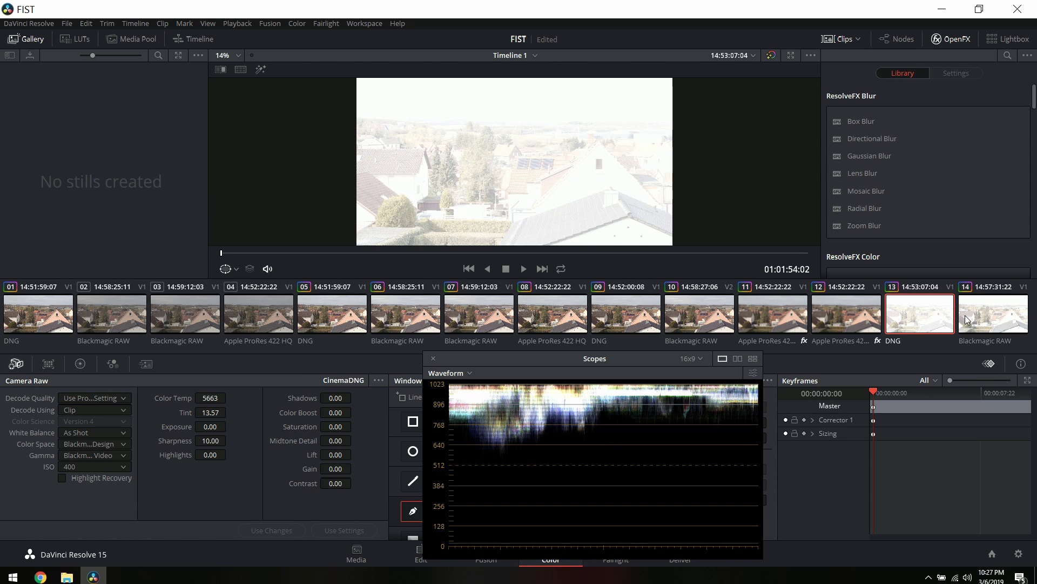
{"action": "left_click", "coordinate": [970, 319]}
{"action": "left_click", "coordinate": [919, 315]}
{"action": "left_click", "coordinate": [976, 319]}
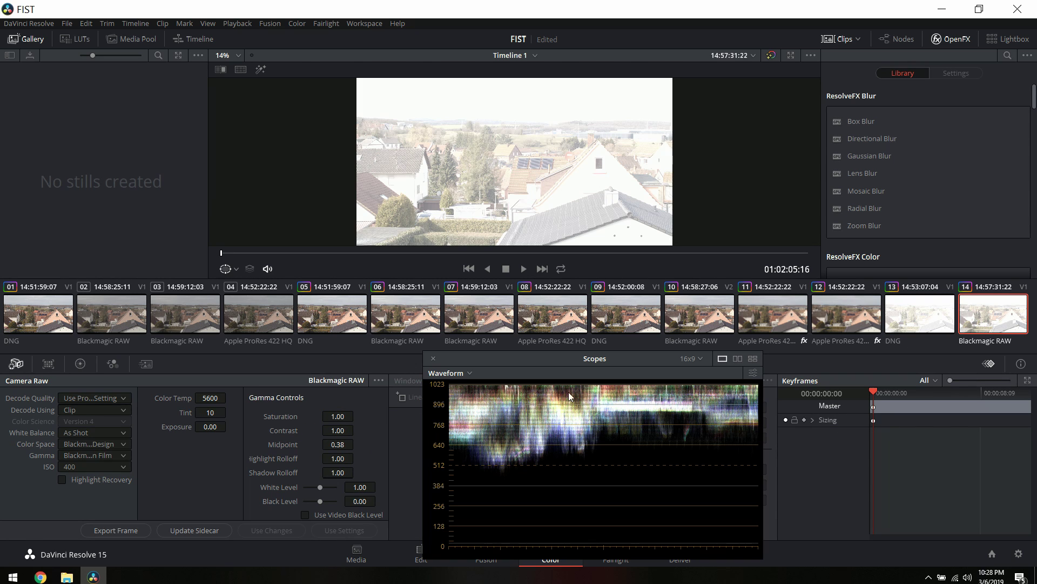
Restore clip 13's gamma to Blackmagic Design Pocket 4K Film and compare its waveform with clip 14's
{"action": "left_click", "coordinate": [919, 311]}
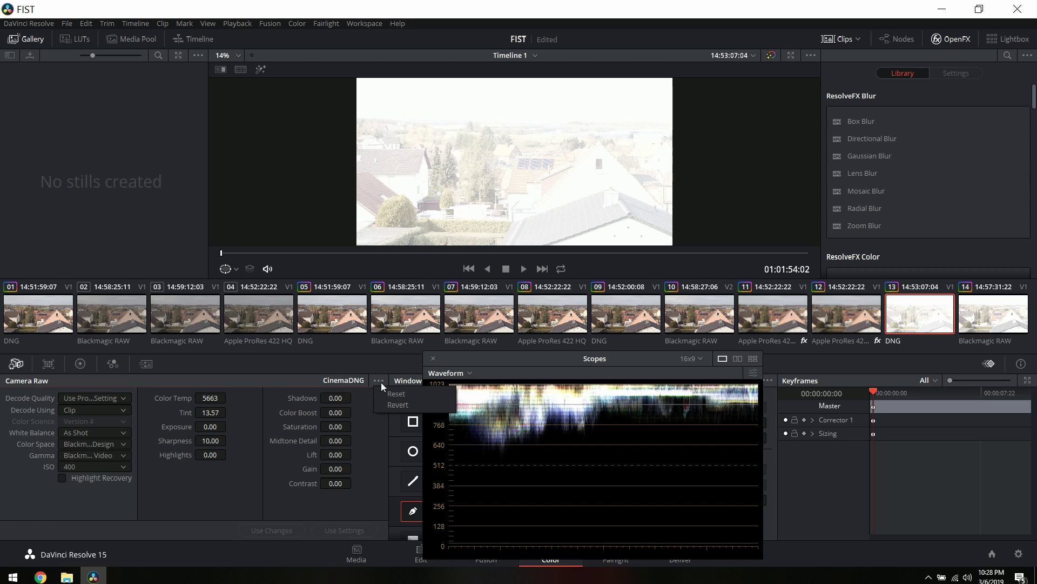
{"action": "left_click", "coordinate": [1005, 315]}
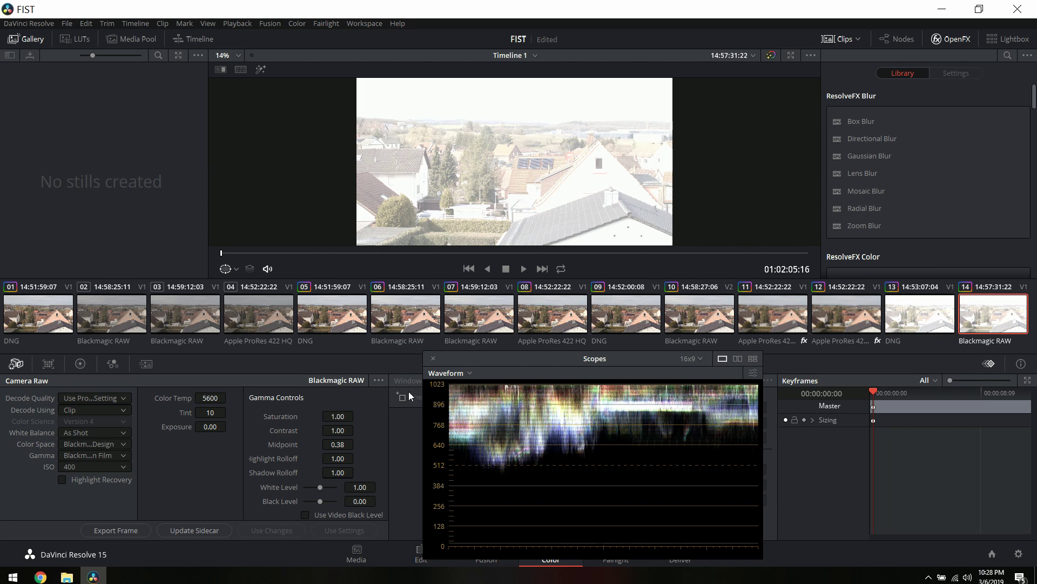
{"action": "left_click", "coordinate": [921, 320]}
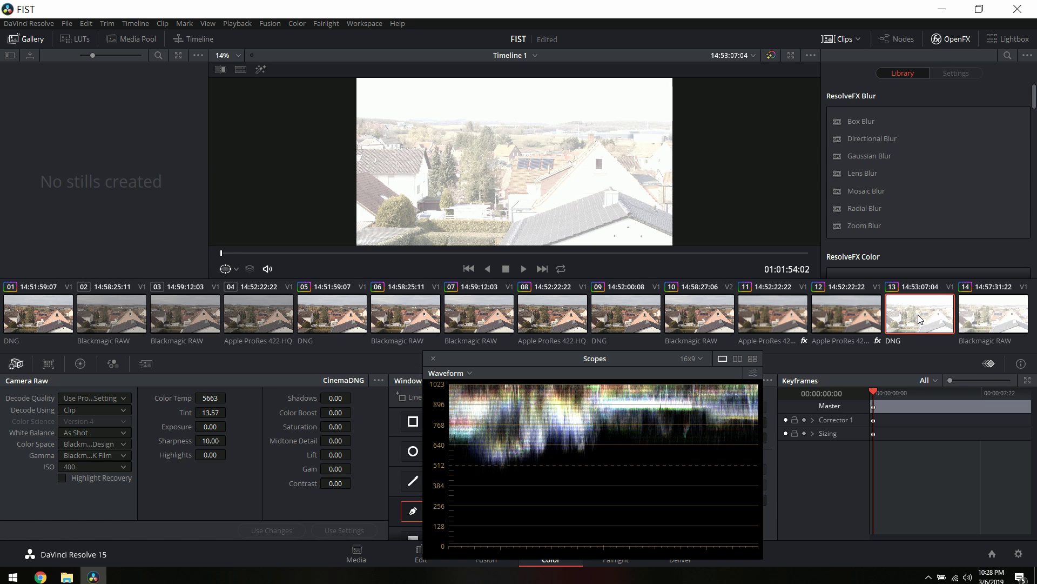
{"action": "left_click", "coordinate": [988, 320]}
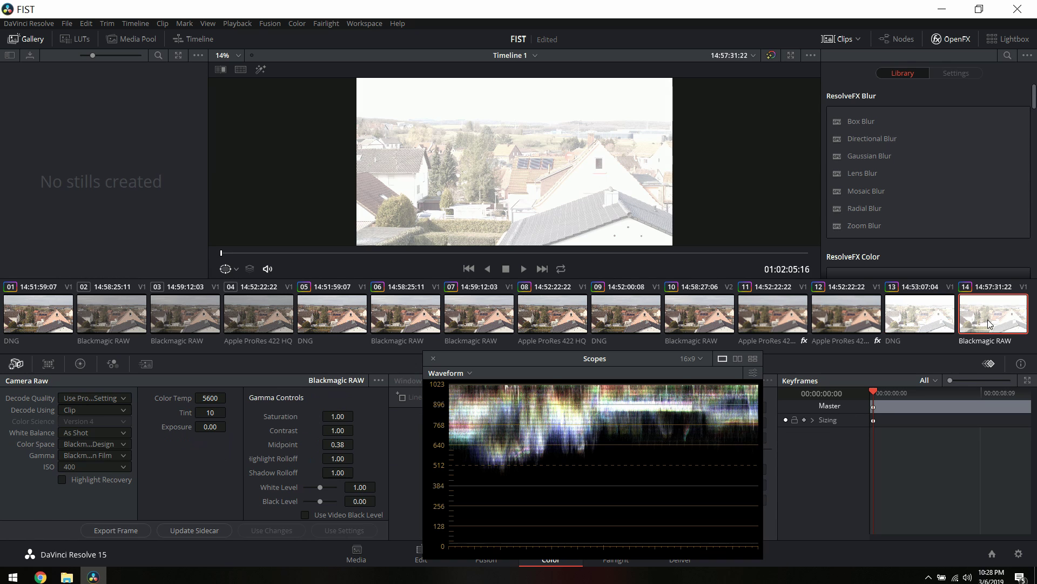
{"action": "left_click", "coordinate": [943, 325]}
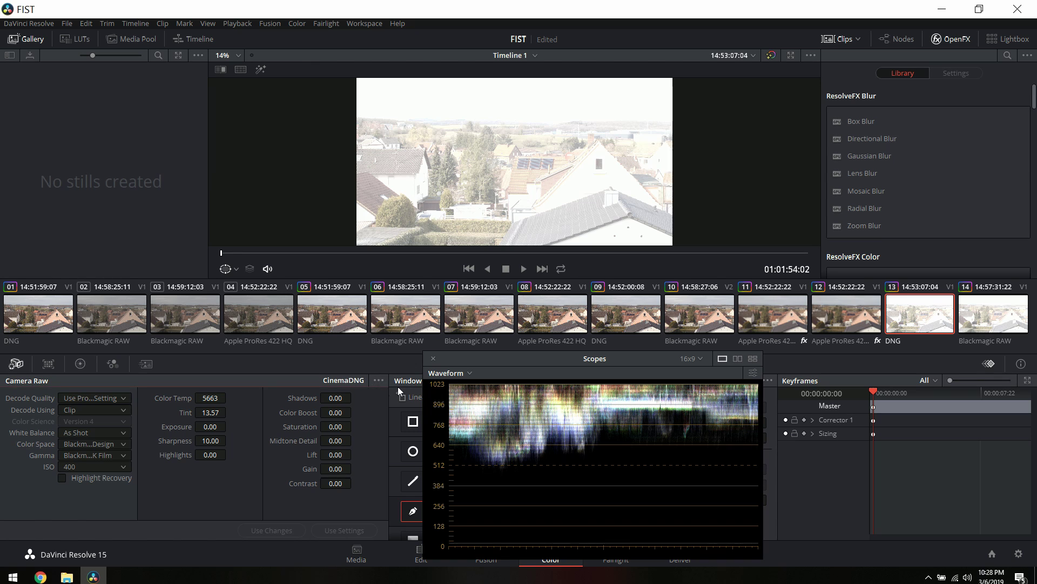
Show the node graph for clip 14, check the timeline-level nodes, and return to the clip-level nodes
{"action": "left_click", "coordinate": [993, 309]}
{"action": "left_click", "coordinate": [897, 39]}
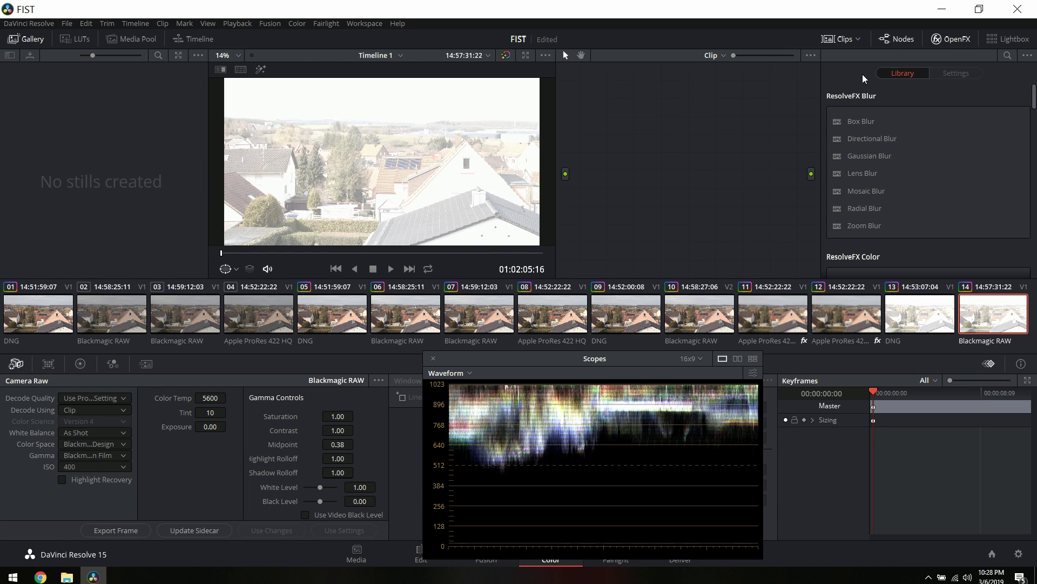
{"action": "left_click", "coordinate": [718, 55]}
{"action": "left_click", "coordinate": [727, 83]}
{"action": "left_click", "coordinate": [712, 55]}
{"action": "left_click", "coordinate": [719, 70]}
Clear the window from clip 13's corrector node and give clip 14 an empty corrector node
{"action": "left_click", "coordinate": [944, 326]}
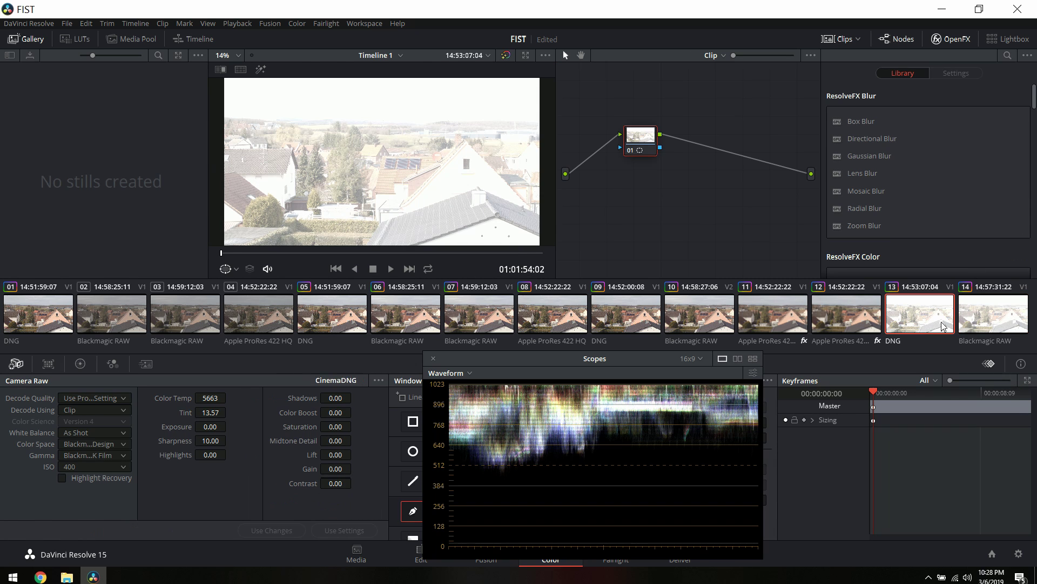
{"action": "left_click", "coordinate": [997, 326]}
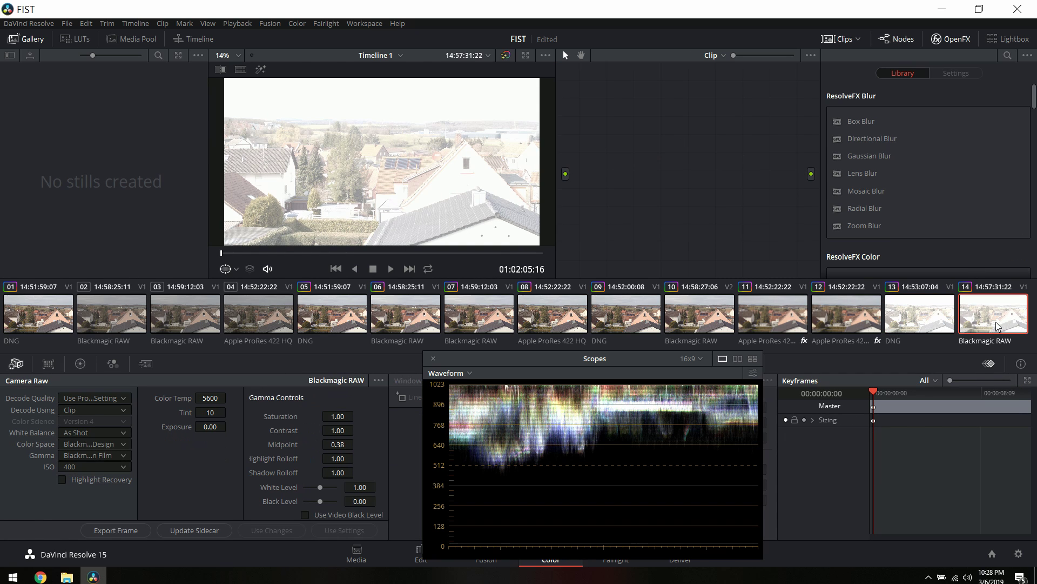
{"action": "left_click", "coordinate": [921, 325]}
{"action": "left_click", "coordinate": [639, 144]}
{"action": "key", "text": "Delete"}
{"action": "key", "text": "ctrl+z"}
{"action": "left_click", "coordinate": [992, 330]}
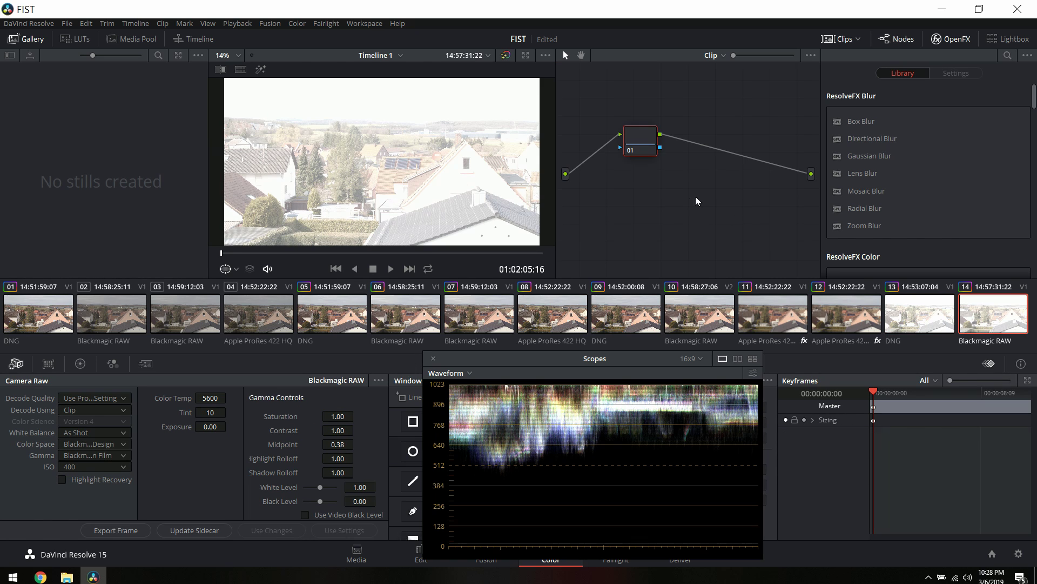
{"action": "key", "text": "Up"}
{"action": "left_click", "coordinate": [997, 318]}
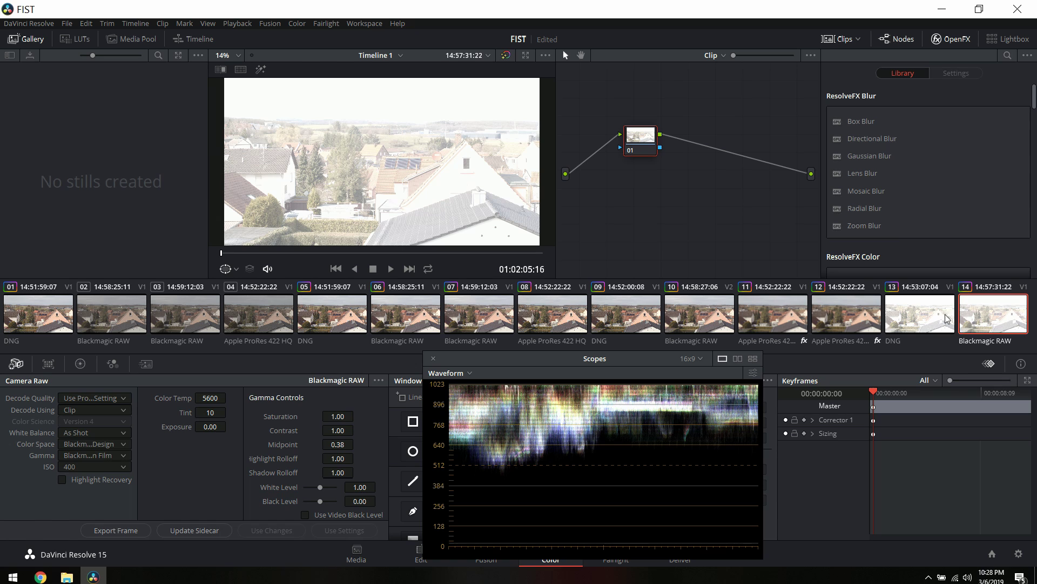
Lower clip 13's Highlights to -41 and set its gamma to Blackmagic Design Extended Video
{"action": "left_click", "coordinate": [924, 318]}
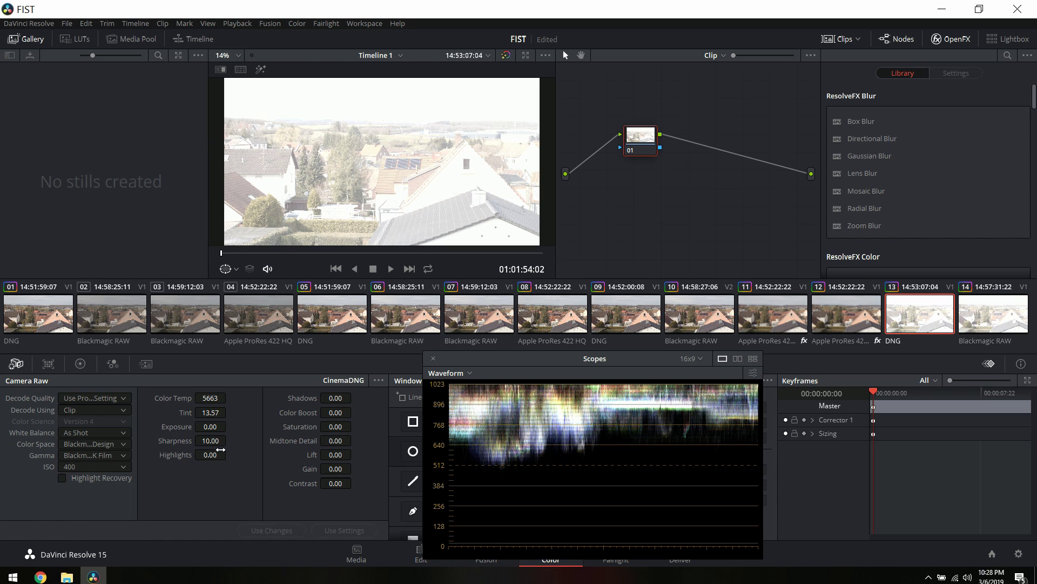
{"action": "left_click_drag", "start_coordinate": [218, 455], "coordinate": [182, 454]}
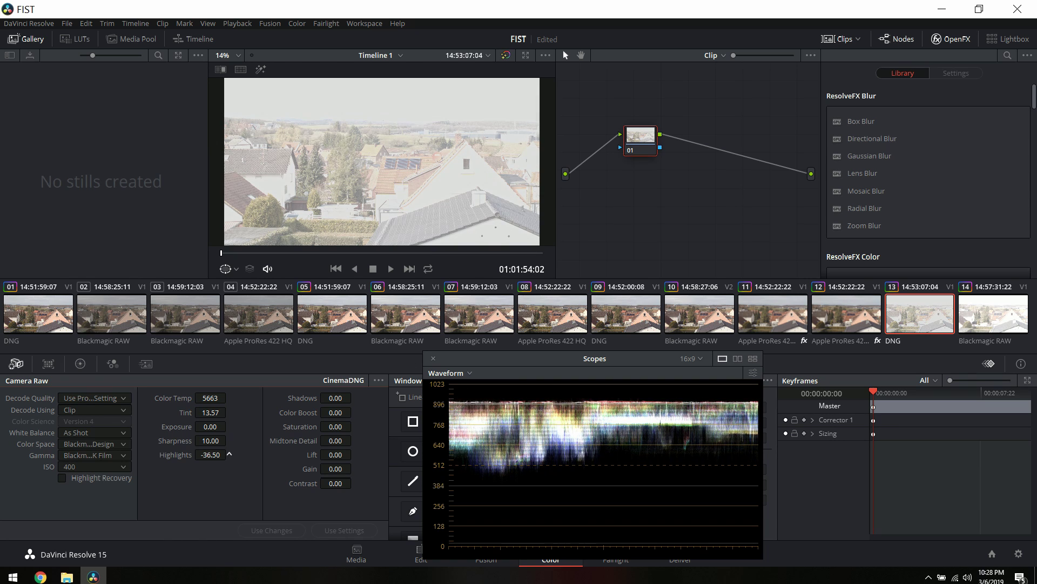
{"action": "scroll", "coordinate": [229, 454], "scroll_direction": "up", "scroll_amount": 1}
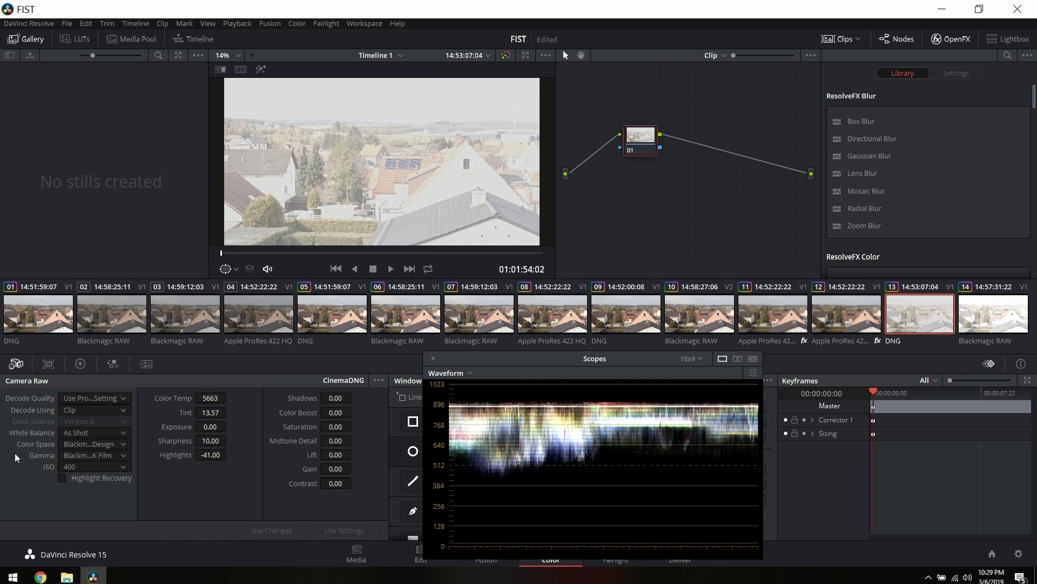
{"action": "left_click", "coordinate": [108, 456]}
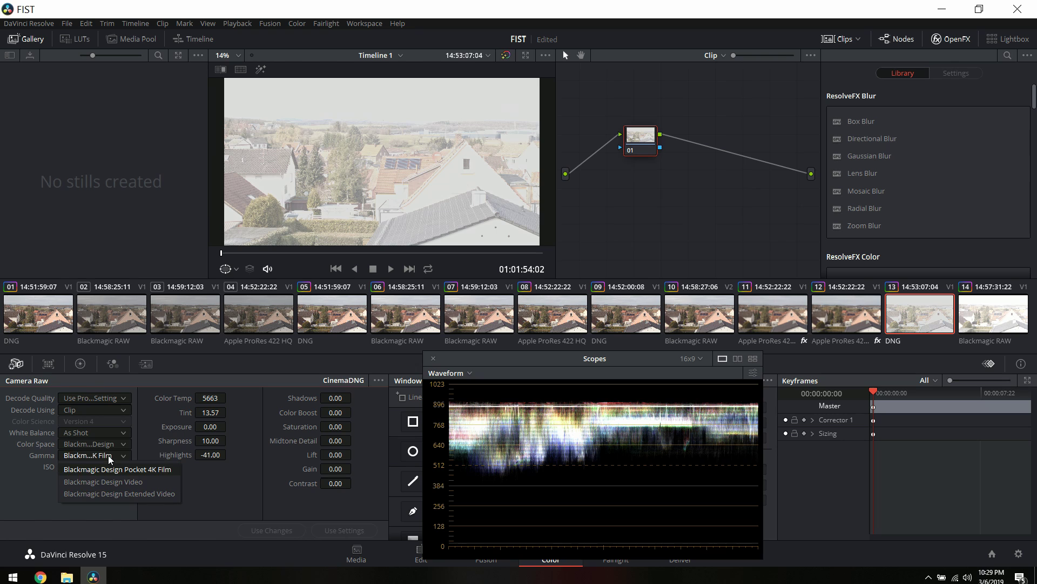
{"action": "left_click", "coordinate": [110, 490]}
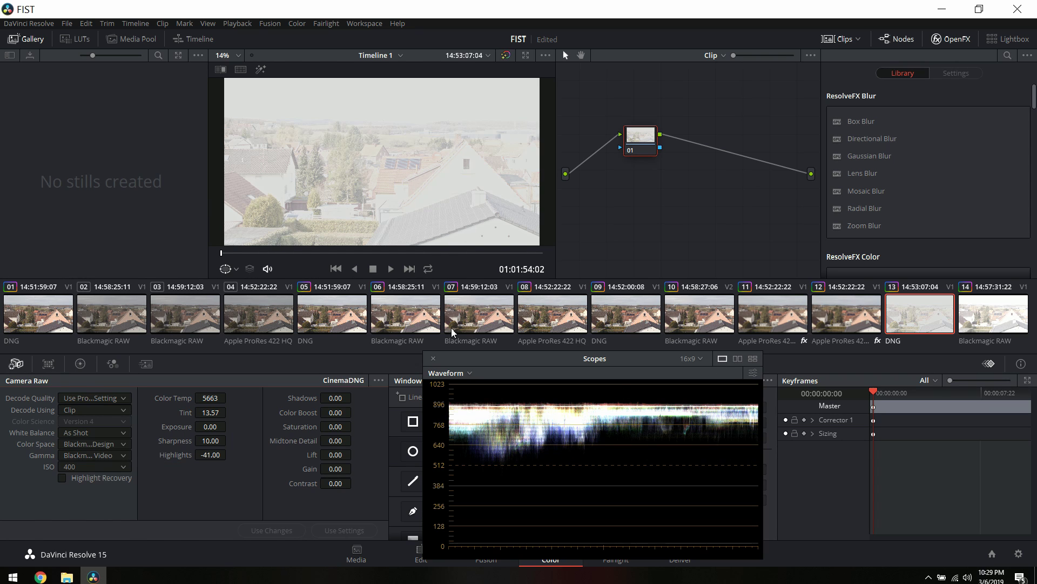
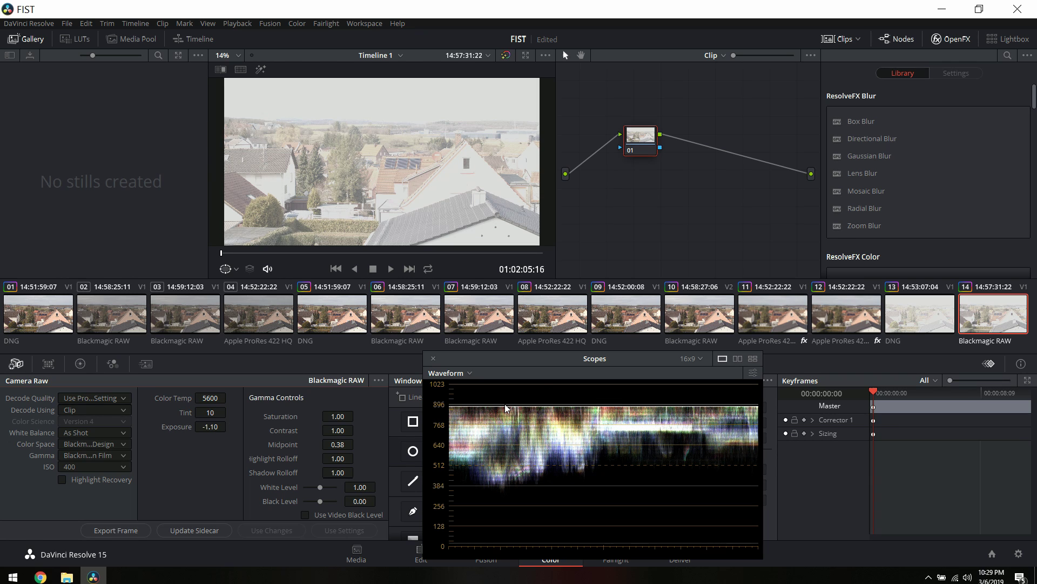
Enable Highlight Recovery on clips 14 and 13, and readjust clip 13's Highlights
{"action": "left_click", "coordinate": [62, 480]}
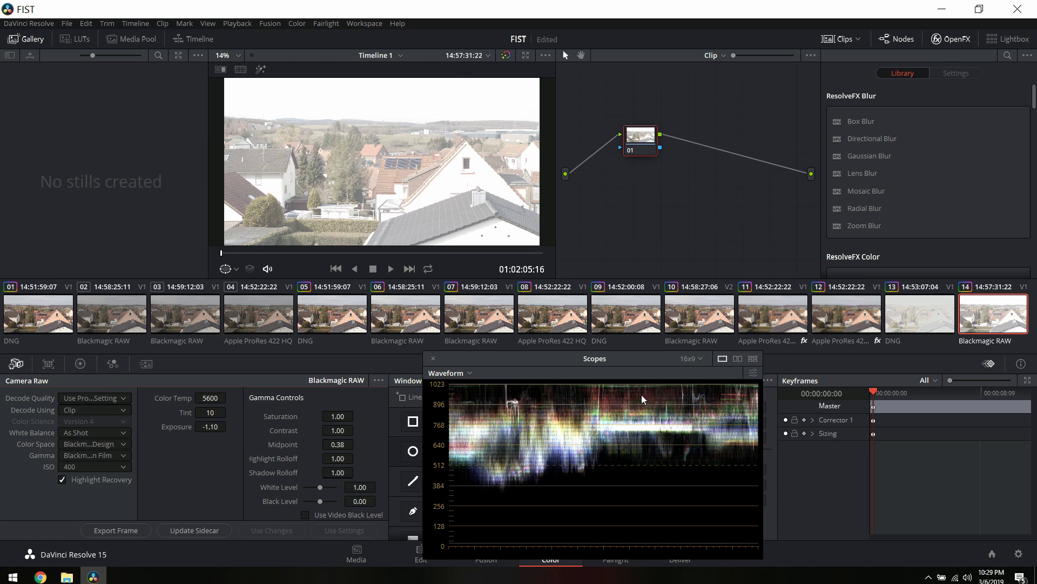
{"action": "key", "text": "Up"}
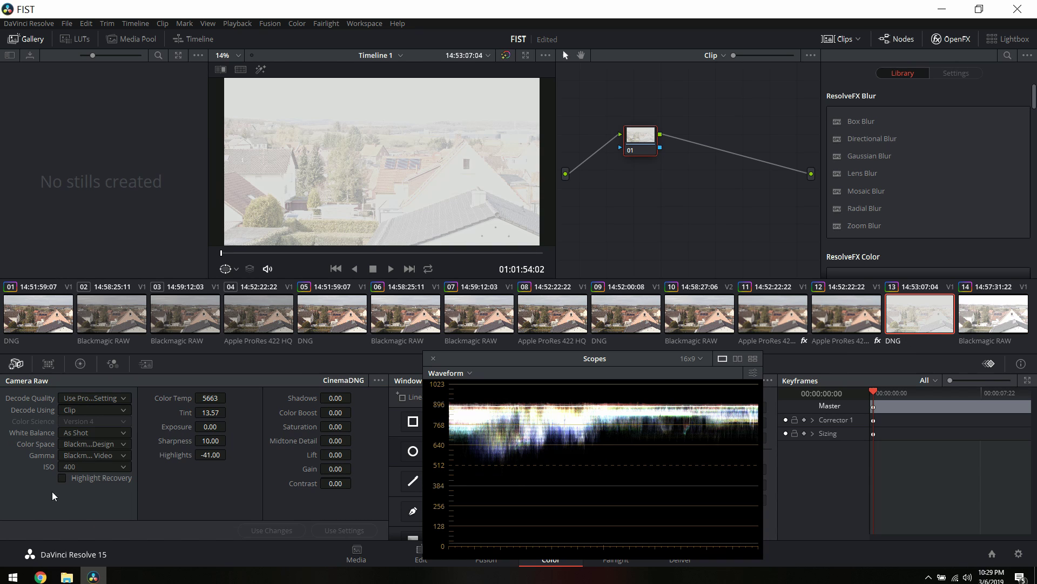
{"action": "left_click", "coordinate": [61, 479]}
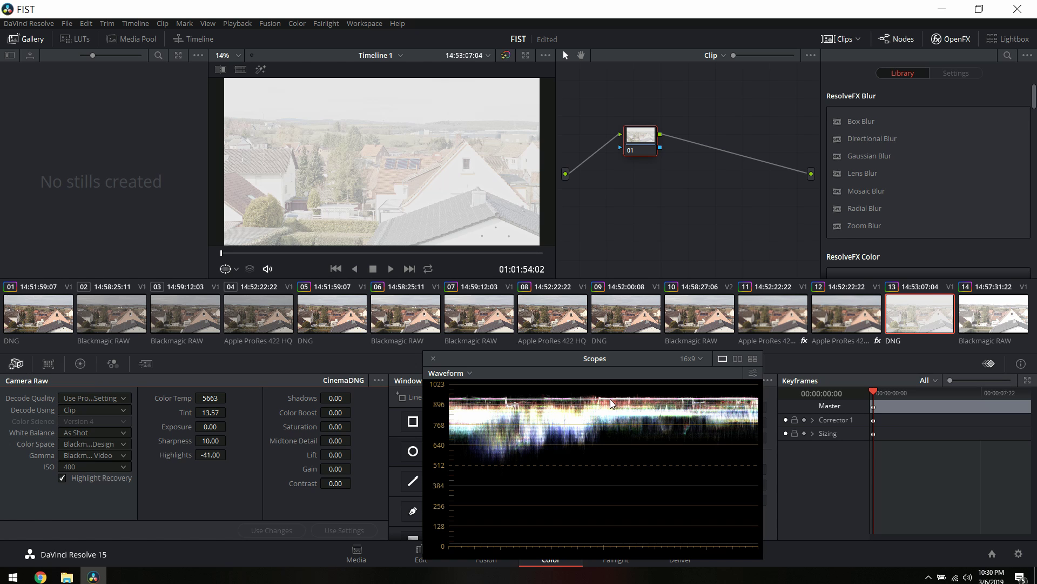
{"action": "mouse_move", "coordinate": [210, 458]}
{"action": "left_mouse_down"}
{"action": "mouse_move", "coordinate": [188, 457]}
{"action": "mouse_move", "coordinate": [210, 457]}
{"action": "left_mouse_up"}
Set clip 14's gamma to Blackmagic Design Extended Video and lower its Exposure to -3.35
{"action": "left_click", "coordinate": [978, 336]}
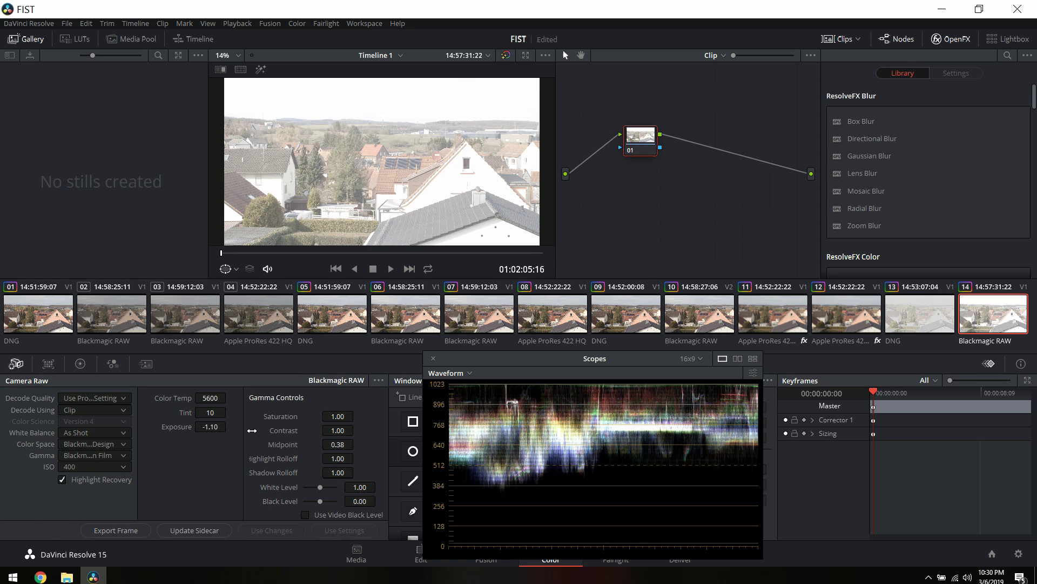
{"action": "mouse_move", "coordinate": [213, 427]}
{"action": "left_mouse_down"}
{"action": "mouse_move", "coordinate": [164, 428]}
{"action": "mouse_move", "coordinate": [214, 428]}
{"action": "left_mouse_up"}
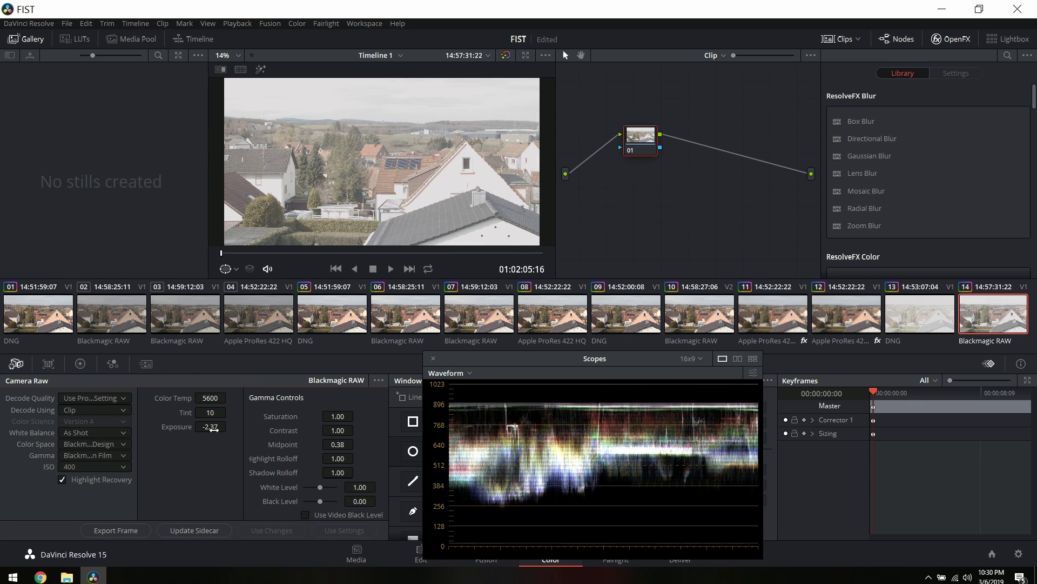
{"action": "left_click", "coordinate": [110, 456]}
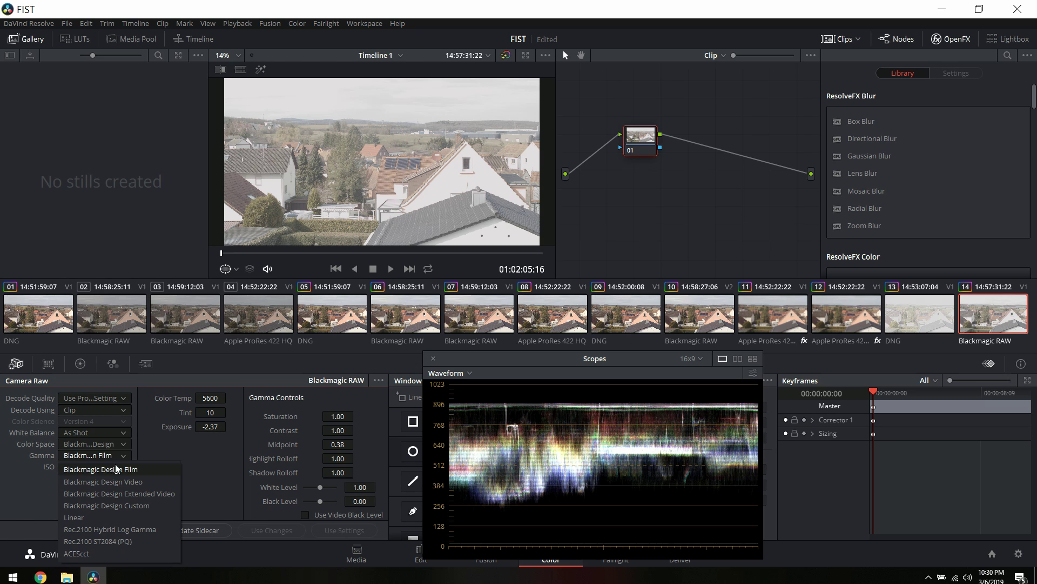
{"action": "left_click", "coordinate": [163, 495]}
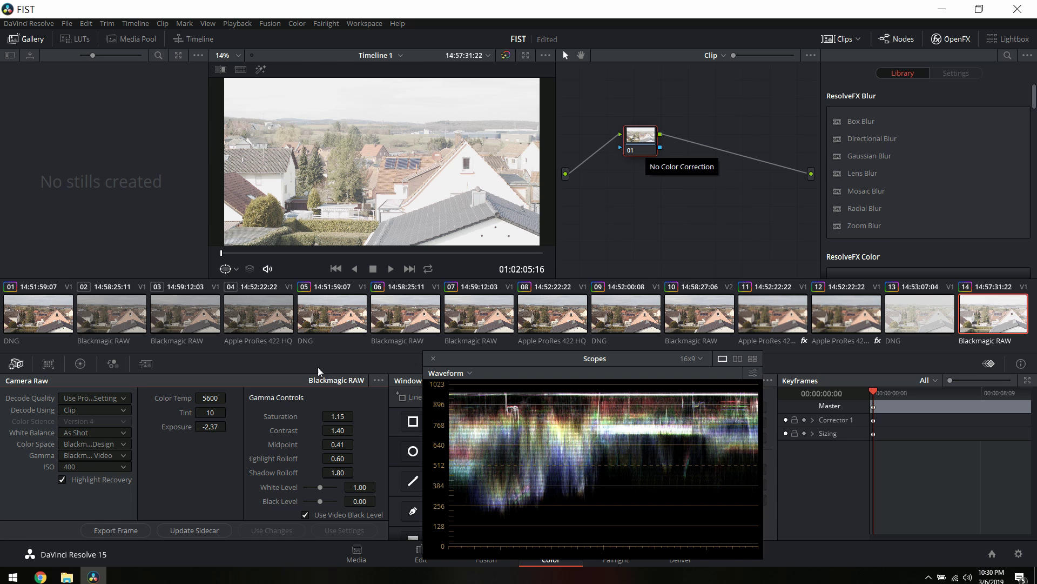
{"action": "left_click_drag", "start_coordinate": [210, 426], "coordinate": [157, 426]}
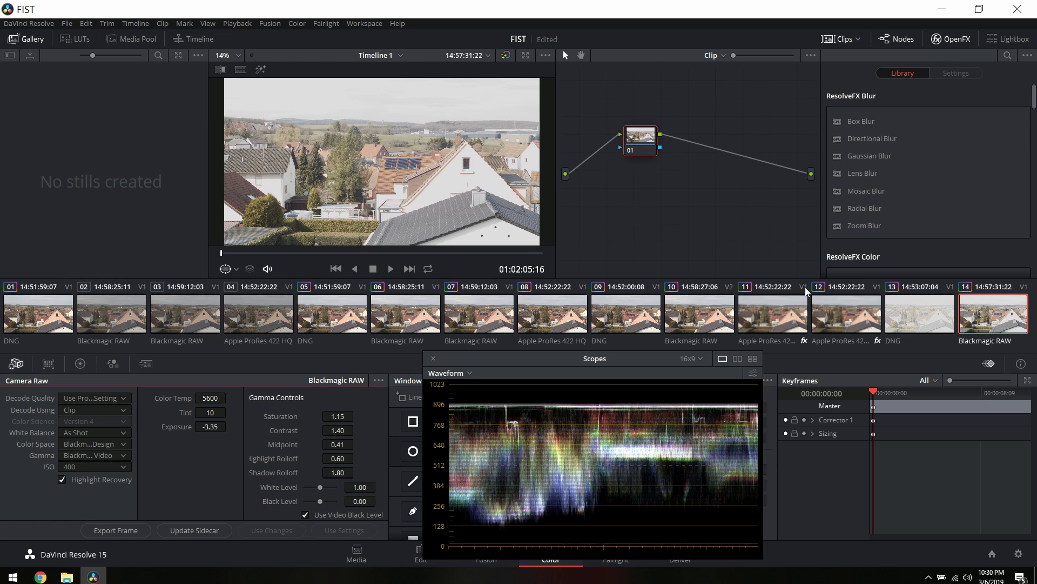
Set clip 13's Exposure to -3.35 to match clip 14
{"action": "left_click", "coordinate": [935, 312]}
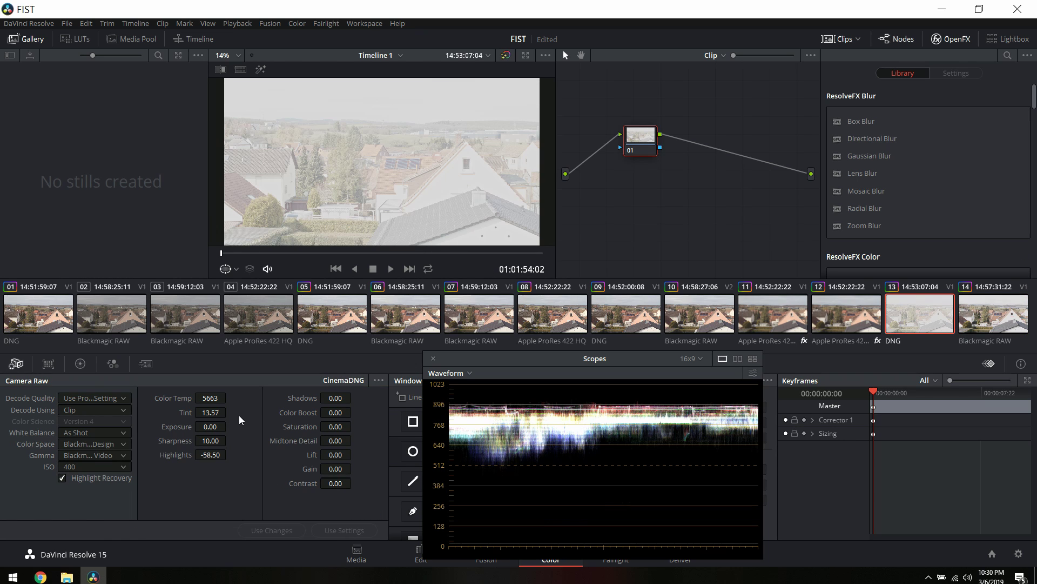
{"action": "left_click_drag", "start_coordinate": [211, 426], "coordinate": [144, 426]}
{"action": "left_click", "coordinate": [997, 316]}
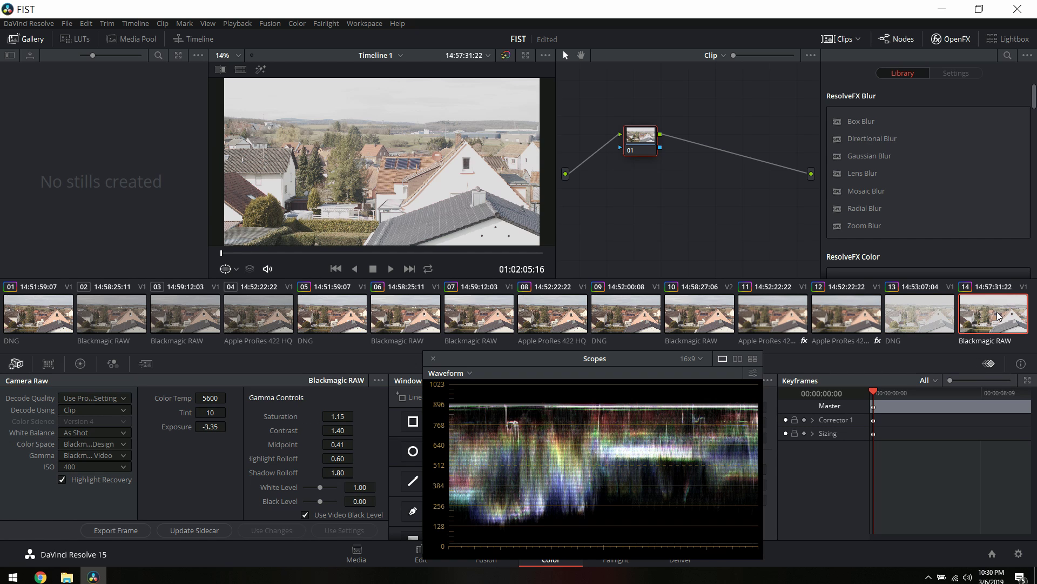
{"action": "left_click", "coordinate": [903, 318]}
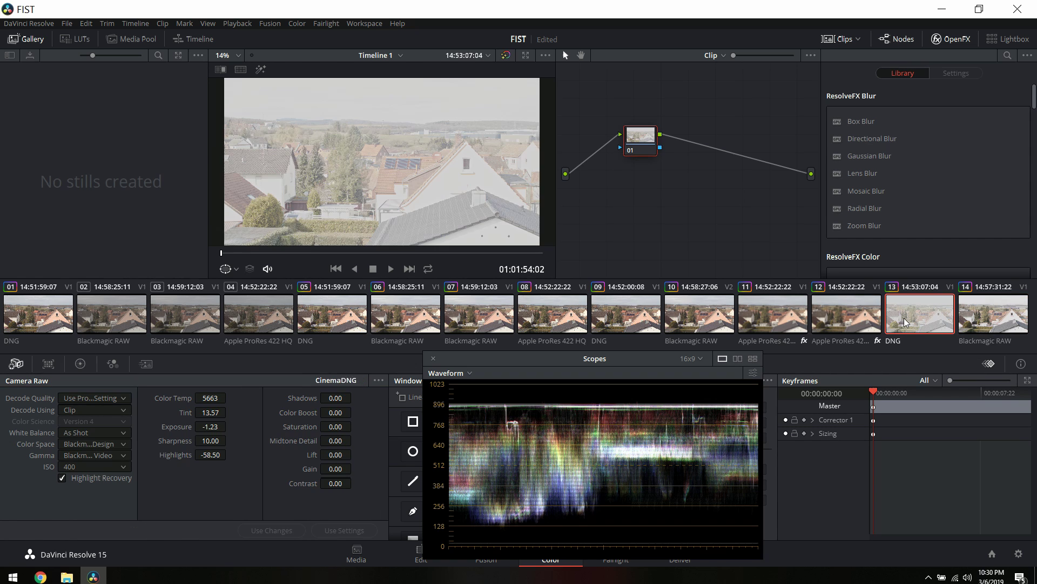
{"action": "left_click", "coordinate": [212, 427]}
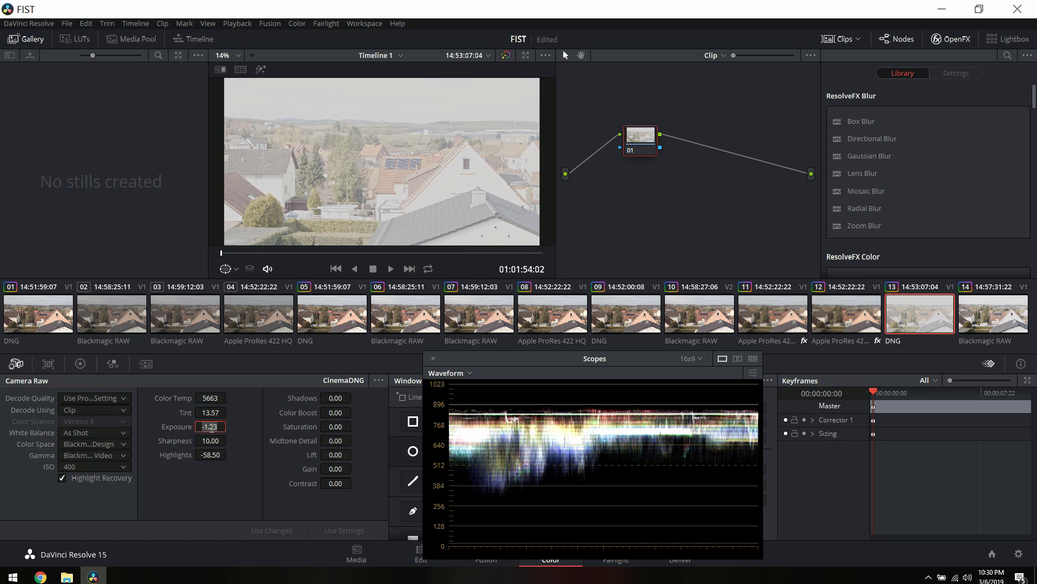
{"action": "type", "text": "-3.35"}
{"action": "key", "text": "Return"}
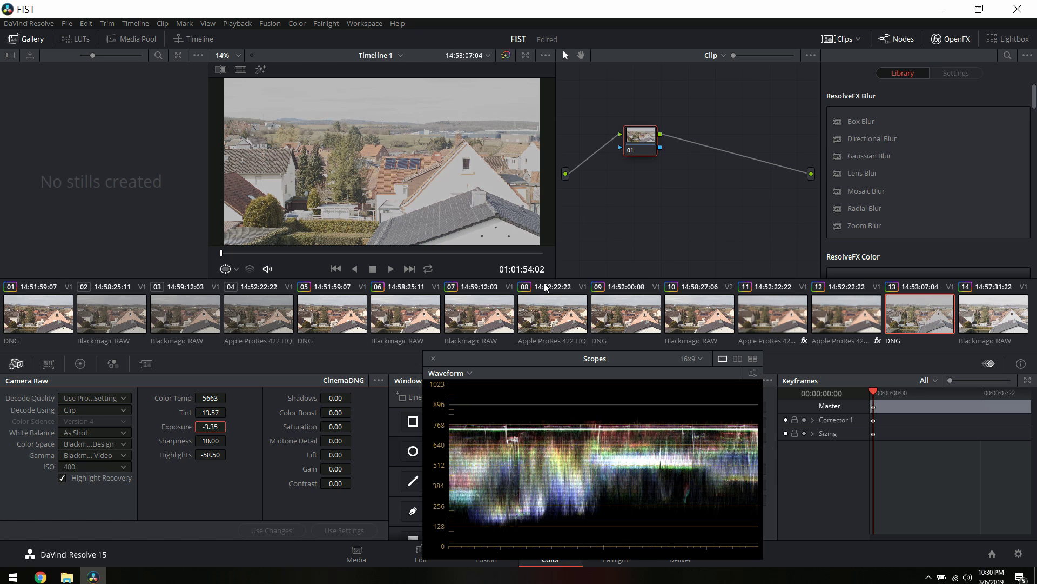
Compare clips 13 and 14 on the waveform and in a full-screen view, ending on clip 13
{"action": "left_click", "coordinate": [992, 319]}
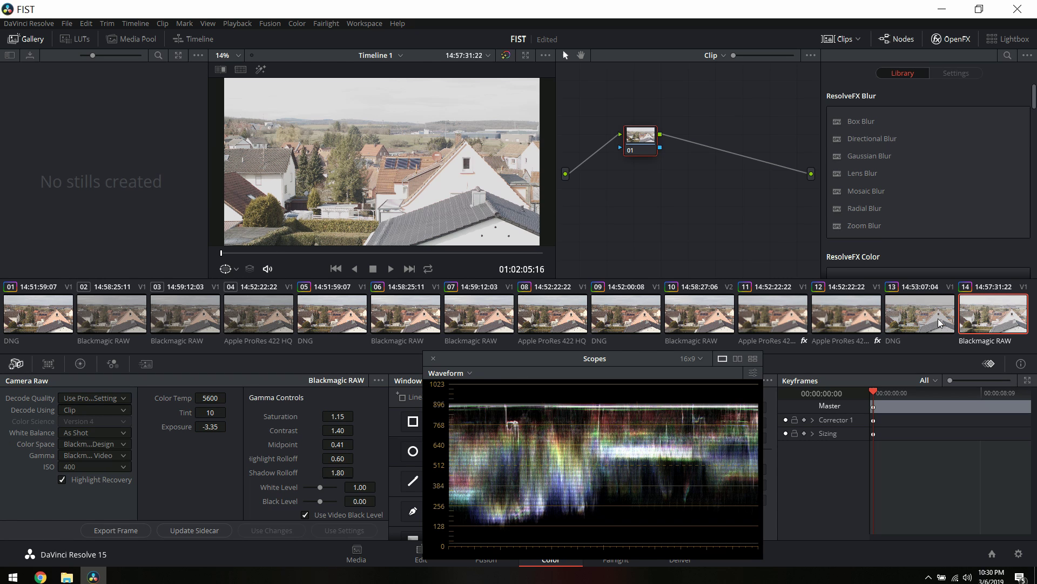
{"action": "left_click", "coordinate": [915, 323]}
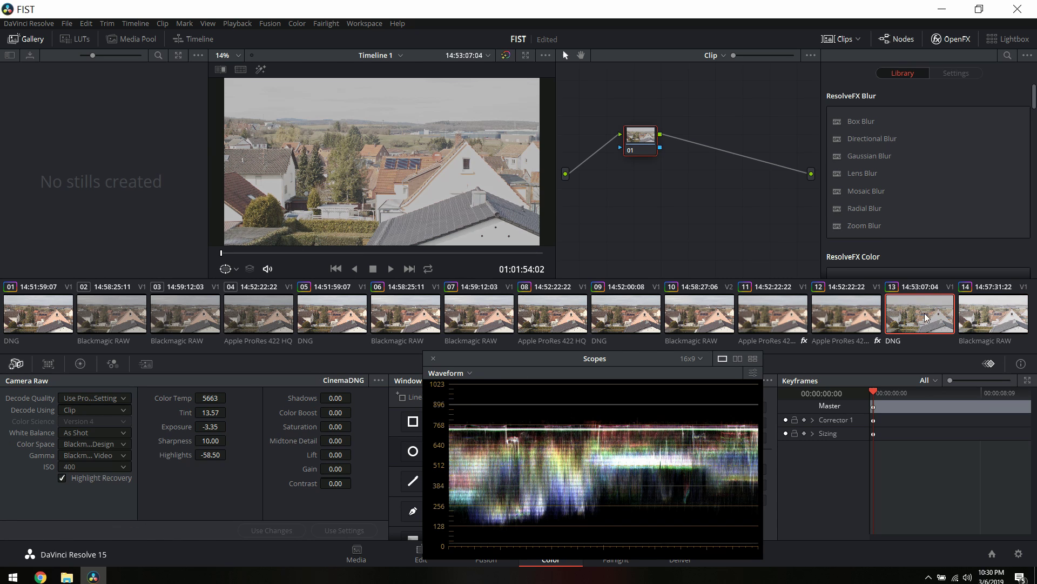
{"action": "left_click", "coordinate": [990, 318]}
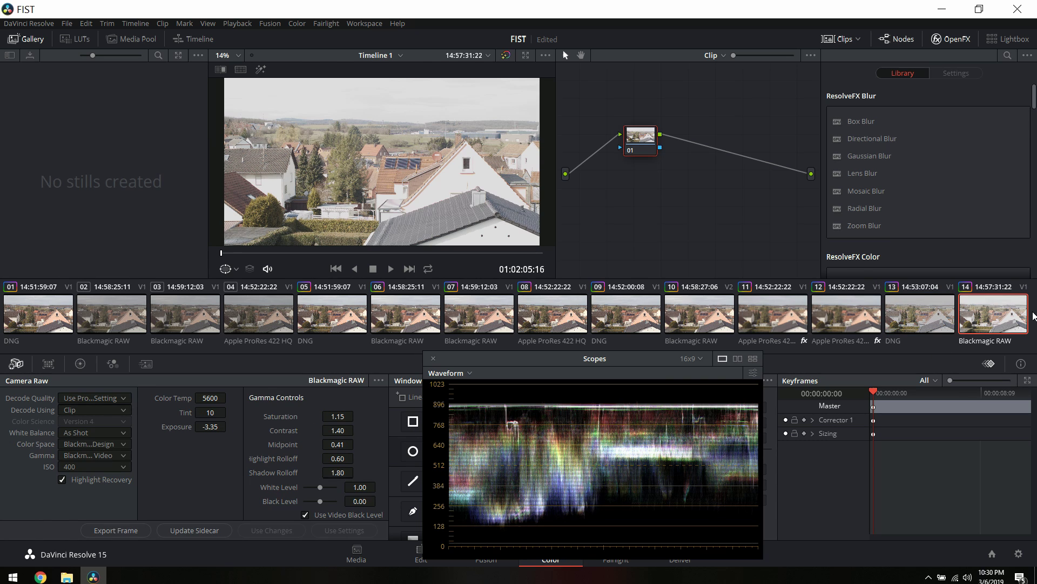
{"action": "key", "text": "ctrl+f"}
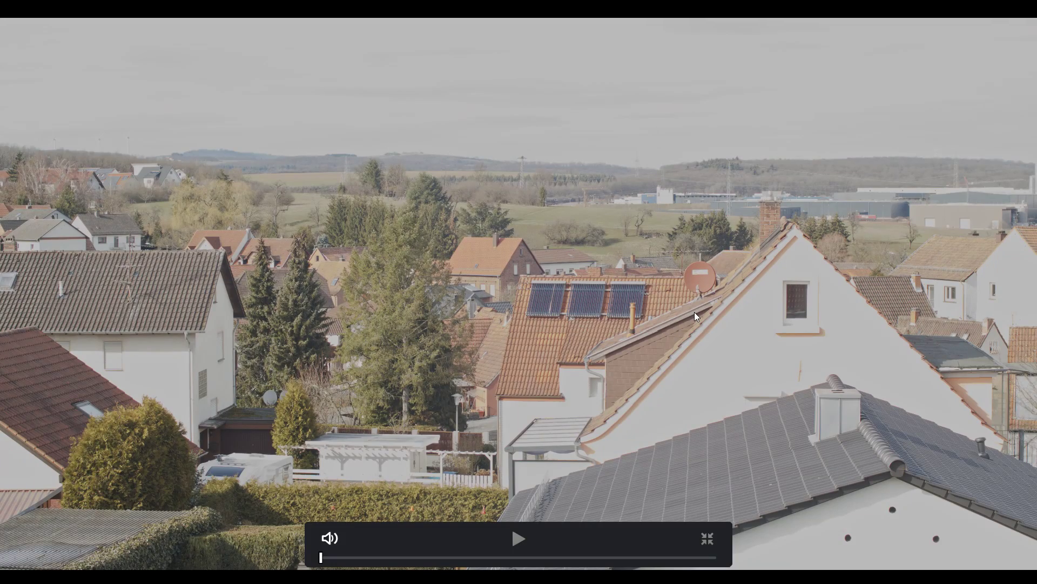
{"action": "key", "text": "Escape"}
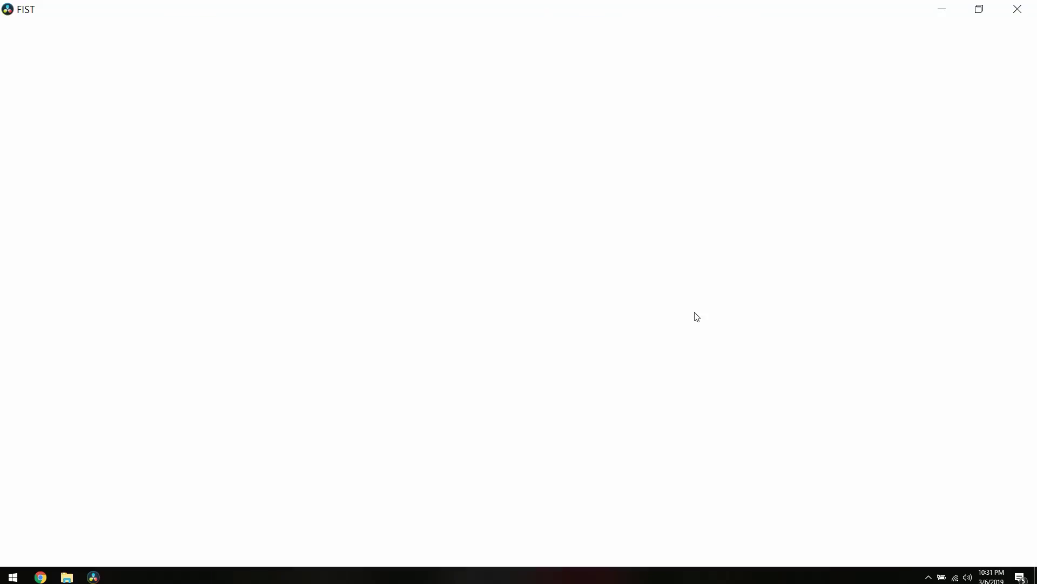
{"action": "left_click", "coordinate": [919, 325]}
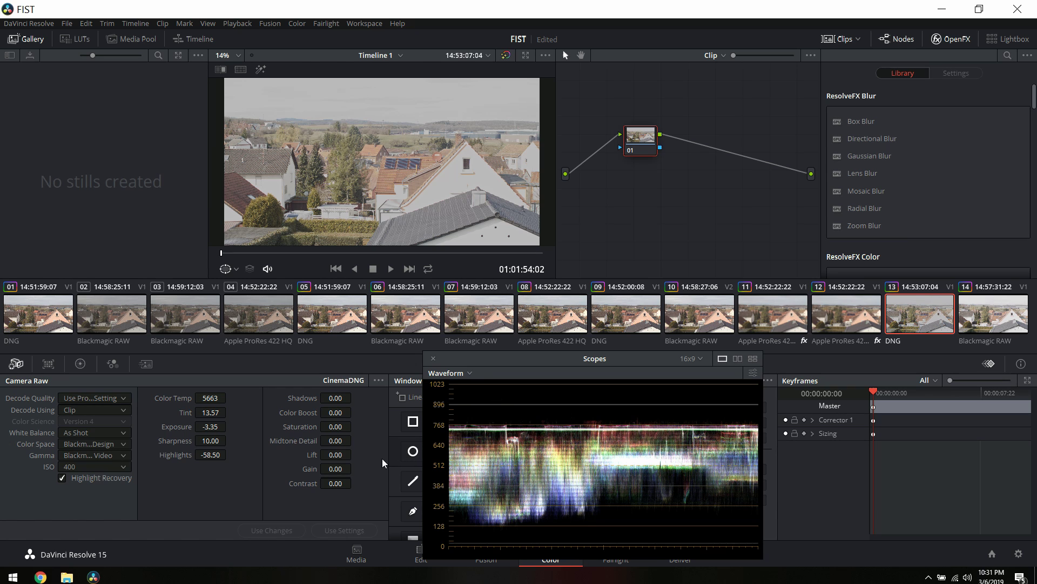
Restore clip 13's Highlights to -45, re-enable Highlight Recovery, and set its Gain to 6
{"action": "key", "text": "ctrl+z"}
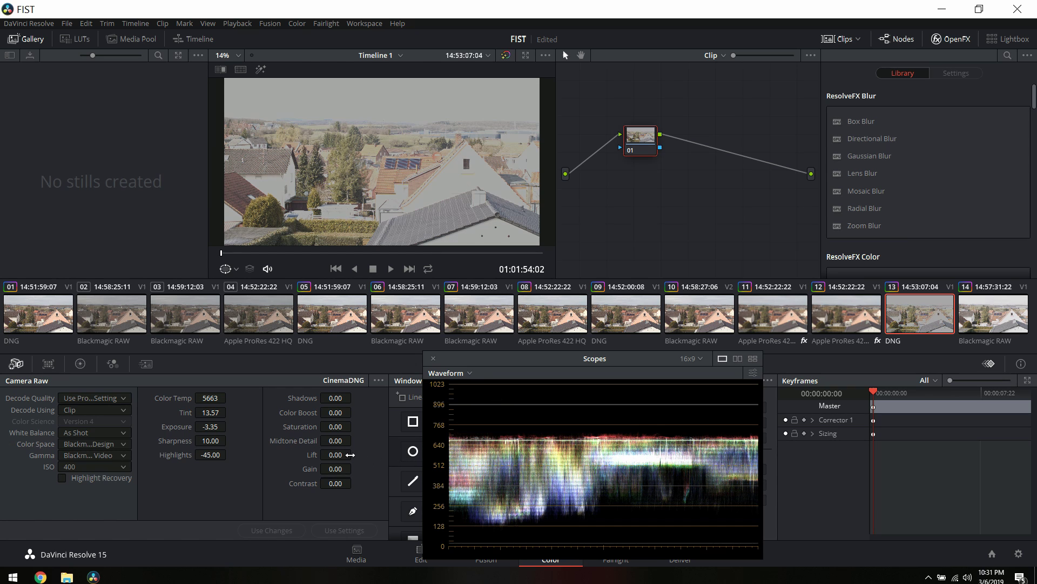
{"action": "left_click_drag", "start_coordinate": [348, 469], "coordinate": [353, 468]}
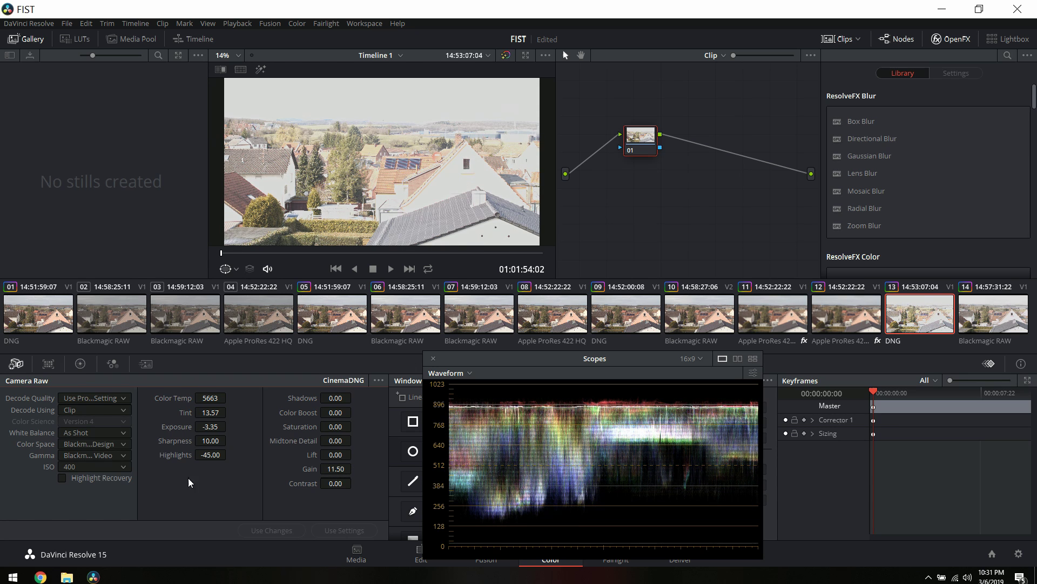
{"action": "left_click", "coordinate": [63, 479]}
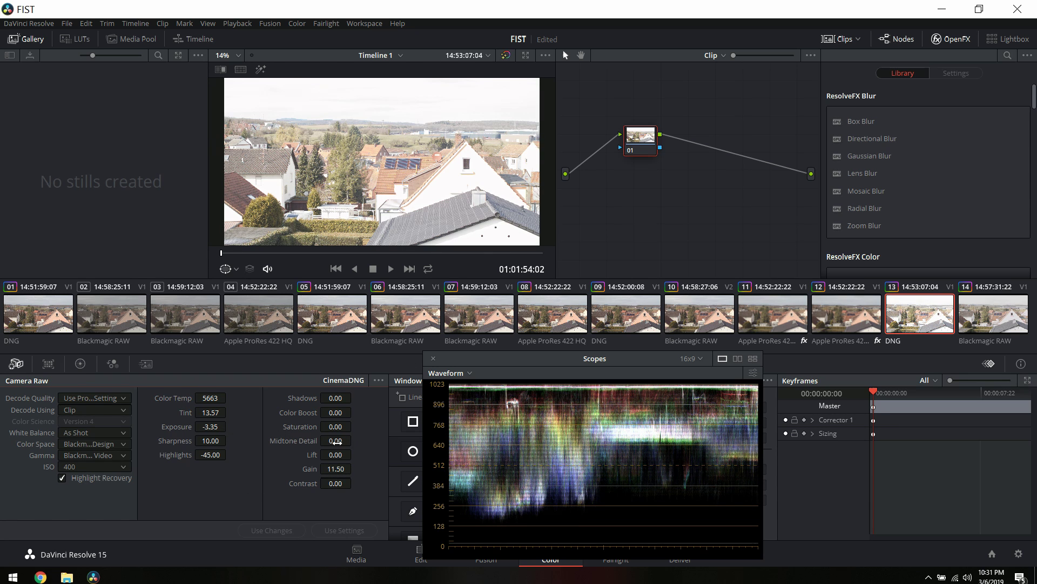
{"action": "left_click_drag", "start_coordinate": [346, 468], "coordinate": [354, 468]}
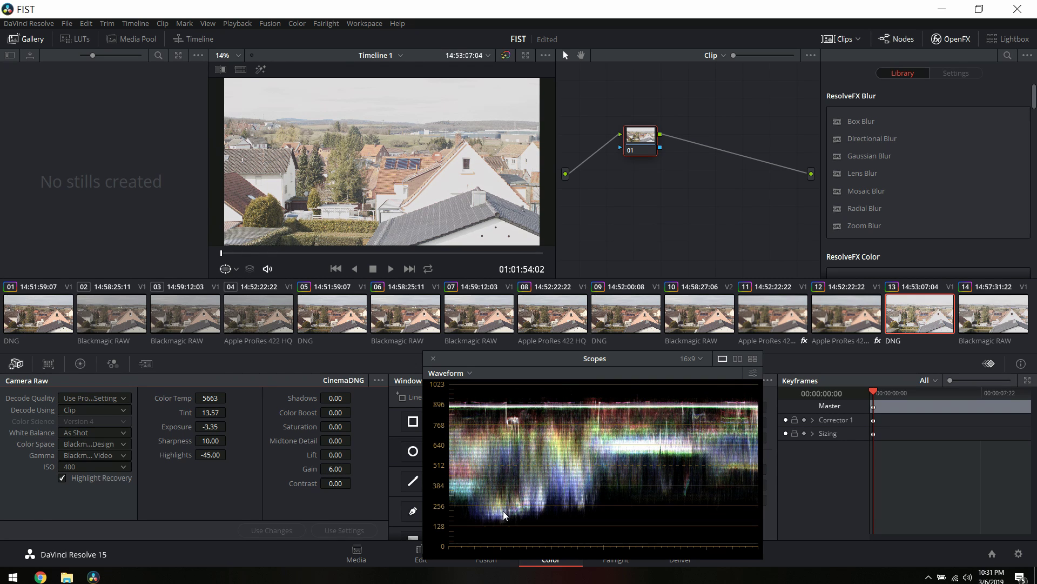
Compare clips 13 and 14 on the waveform, and lower the primaries' HL value on clip 14's corrector node to -4.50
{"action": "left_click", "coordinate": [983, 319]}
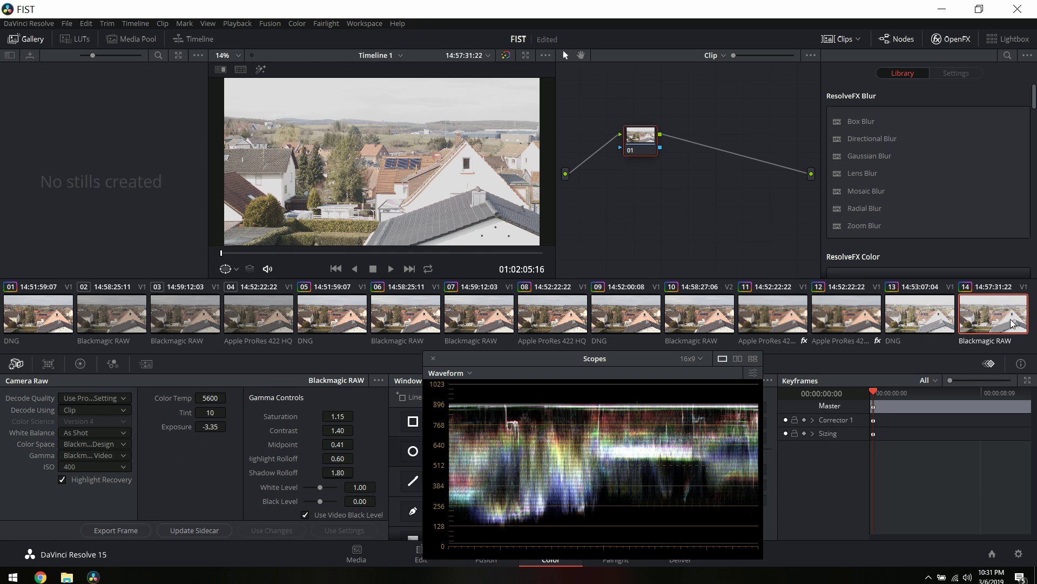
{"action": "left_click", "coordinate": [927, 320]}
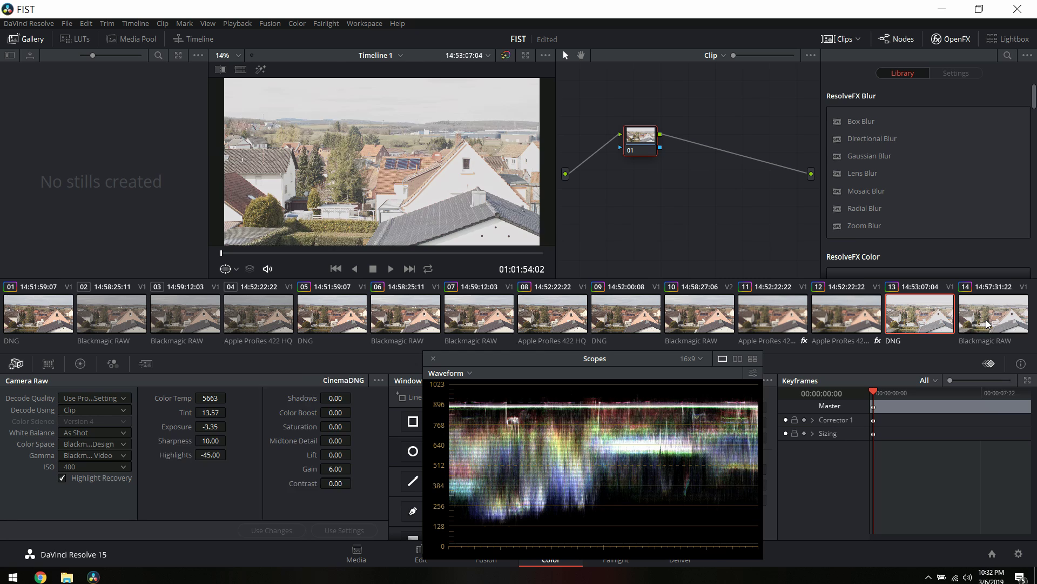
{"action": "left_click", "coordinate": [987, 319]}
{"action": "left_click", "coordinate": [930, 321]}
{"action": "left_click", "coordinate": [998, 310]}
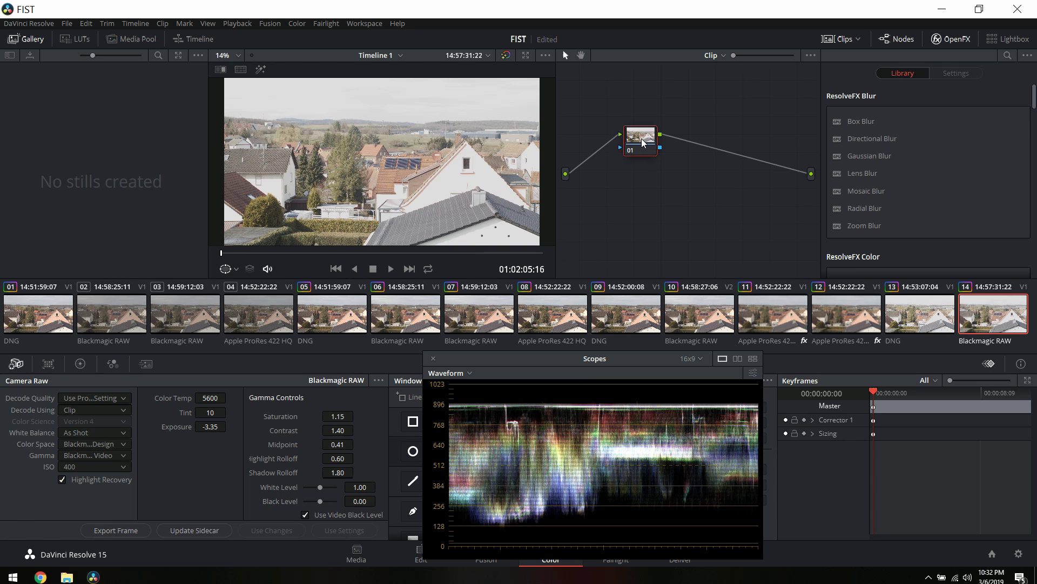
{"action": "left_click", "coordinate": [77, 367]}
{"action": "left_click", "coordinate": [64, 532]}
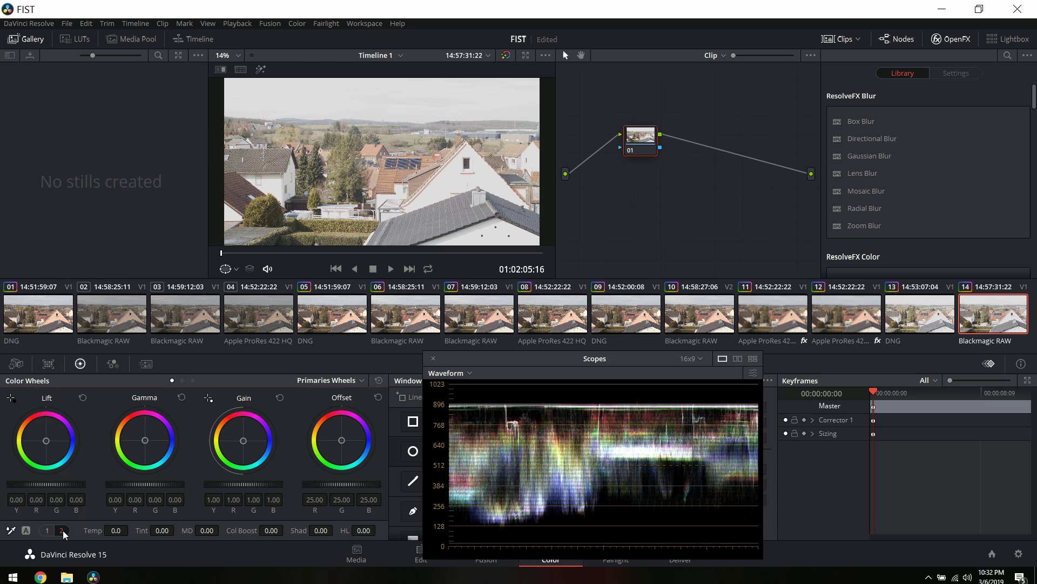
{"action": "mouse_move", "coordinate": [362, 530]}
{"action": "left_mouse_down"}
{"action": "mouse_move", "coordinate": [346, 530]}
{"action": "mouse_move", "coordinate": [379, 530]}
{"action": "mouse_move", "coordinate": [359, 531]}
{"action": "left_mouse_up"}
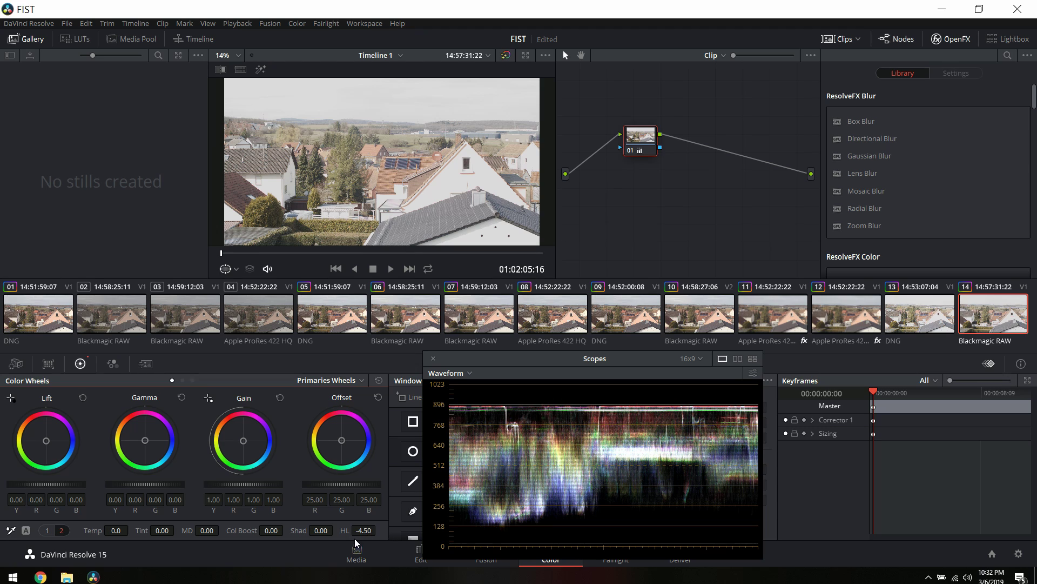
{"action": "left_click", "coordinate": [52, 530]}
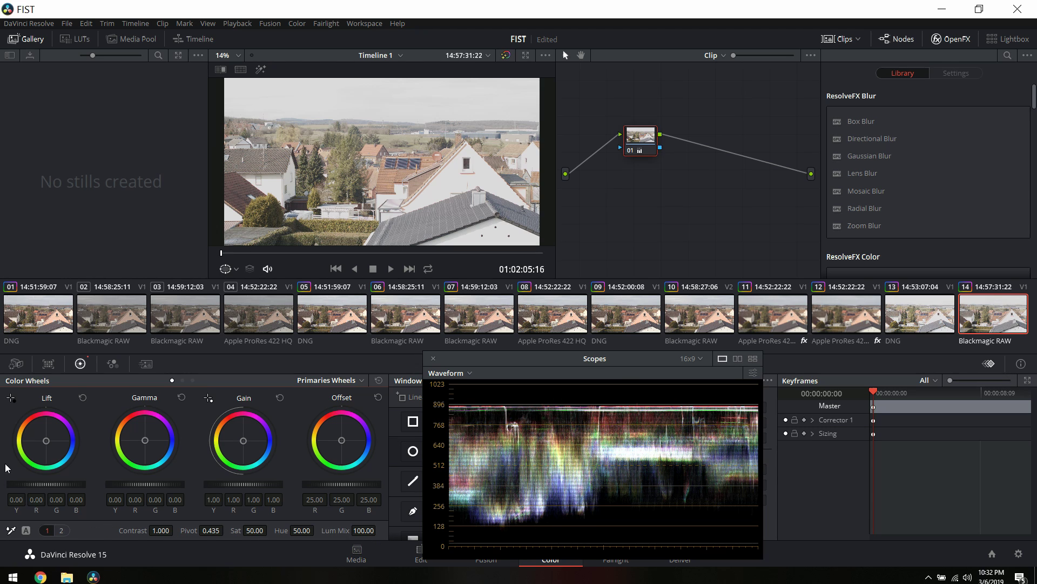
Set clip 14's raw gamma controls to Midpoint 0.30 and White Level 1.10
{"action": "left_click", "coordinate": [16, 364]}
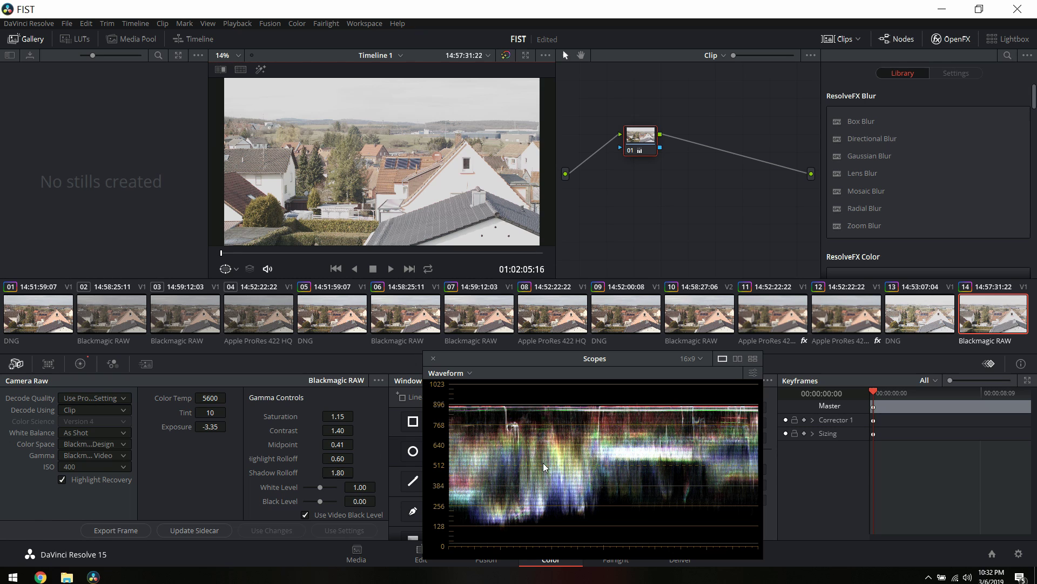
{"action": "left_click_drag", "start_coordinate": [341, 443], "coordinate": [309, 443]}
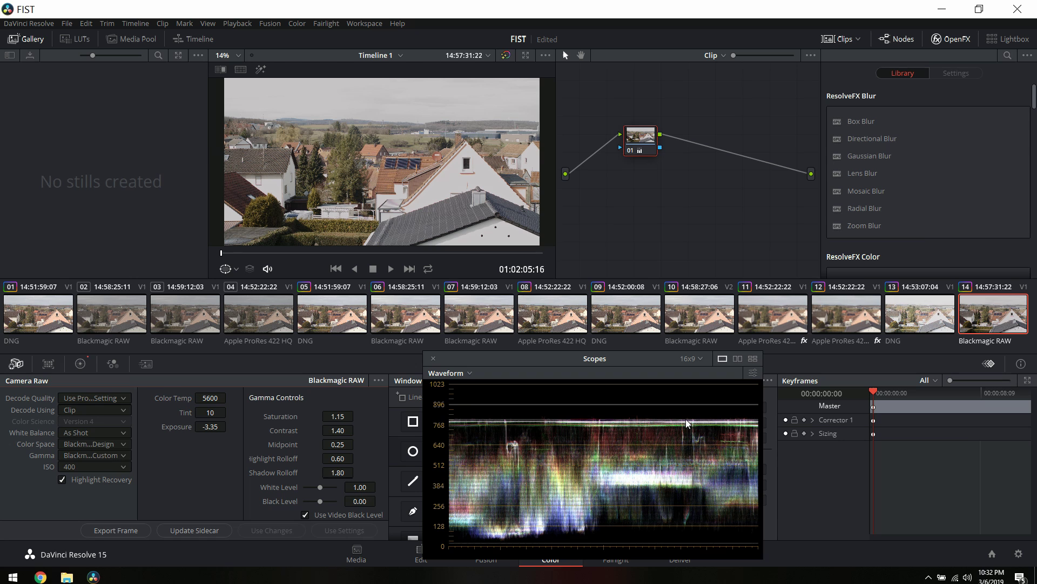
{"action": "left_click_drag", "start_coordinate": [351, 444], "coordinate": [356, 444]}
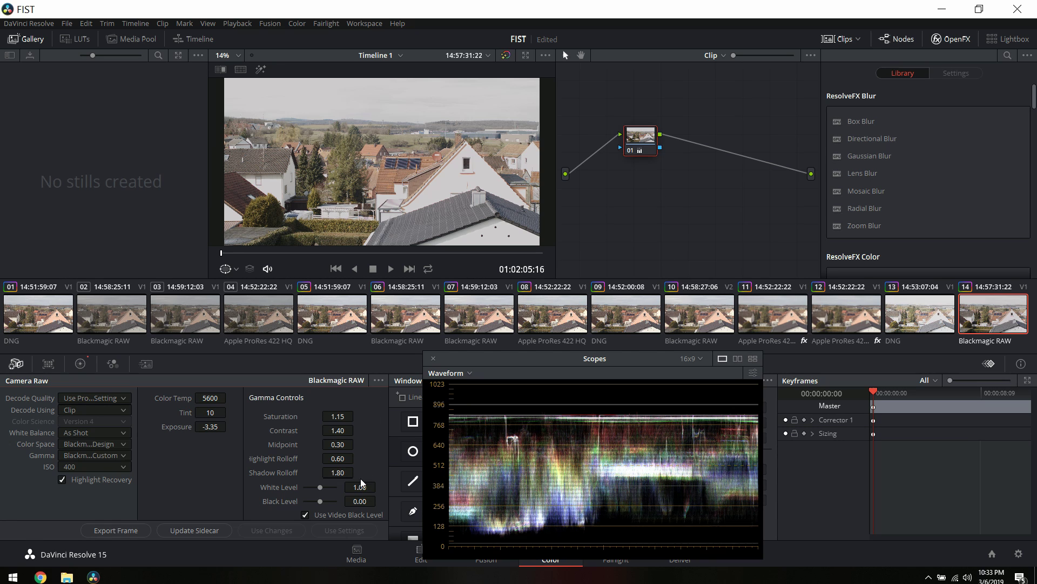
{"action": "left_click_drag", "start_coordinate": [361, 486], "coordinate": [362, 487]}
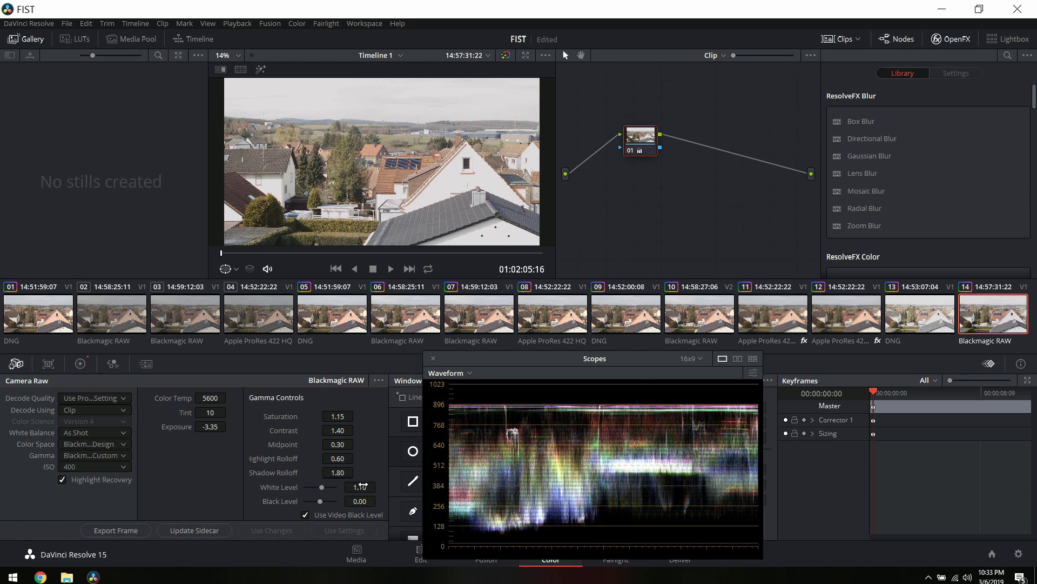
Recheck clip 14 against clip 13, and lower the primaries' Lift on clip 14 to -0.04
{"action": "left_click", "coordinate": [909, 306]}
{"action": "left_click", "coordinate": [987, 312]}
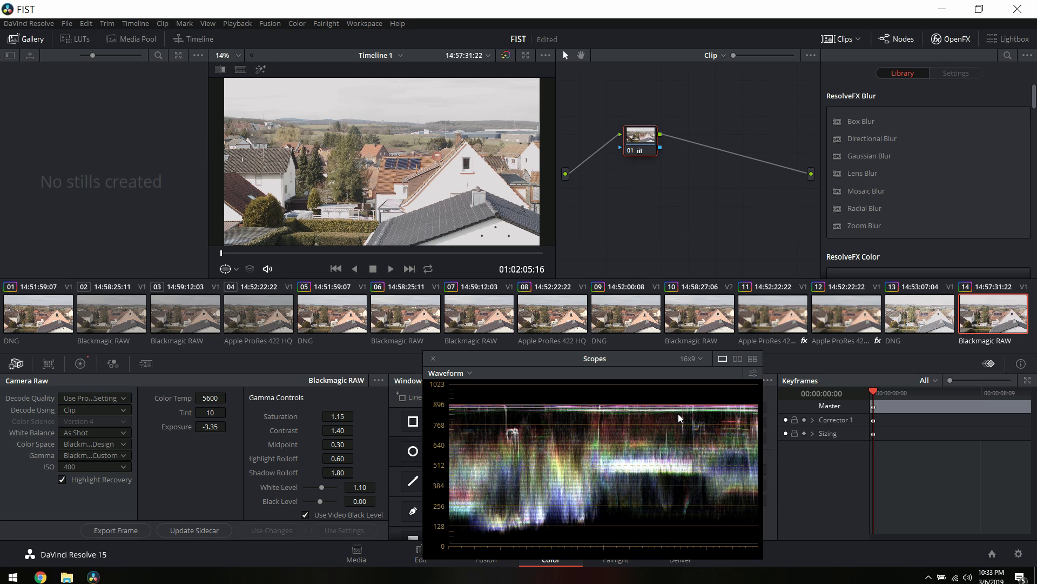
{"action": "left_click", "coordinate": [909, 322]}
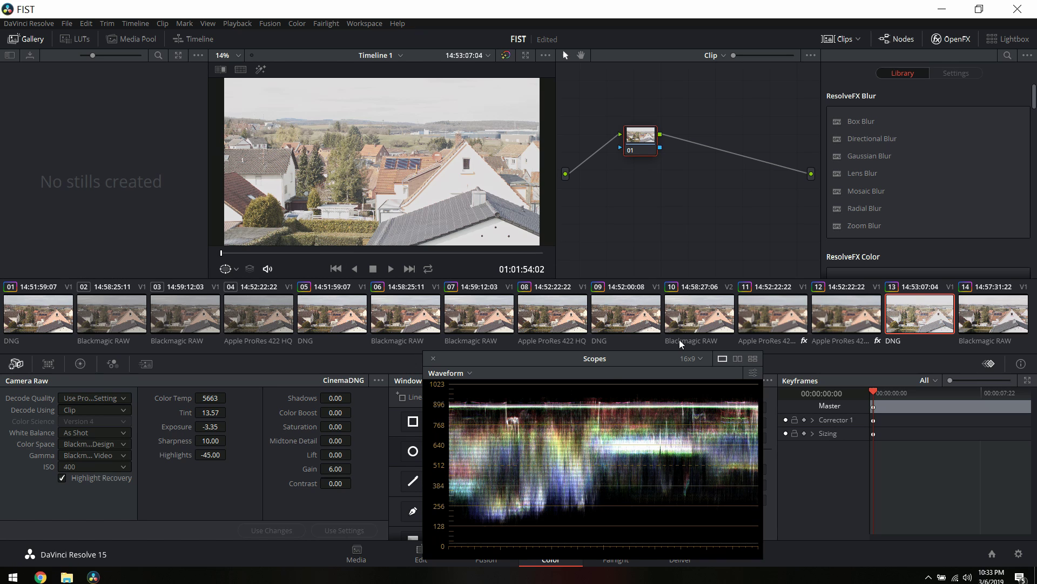
{"action": "left_click", "coordinate": [992, 321]}
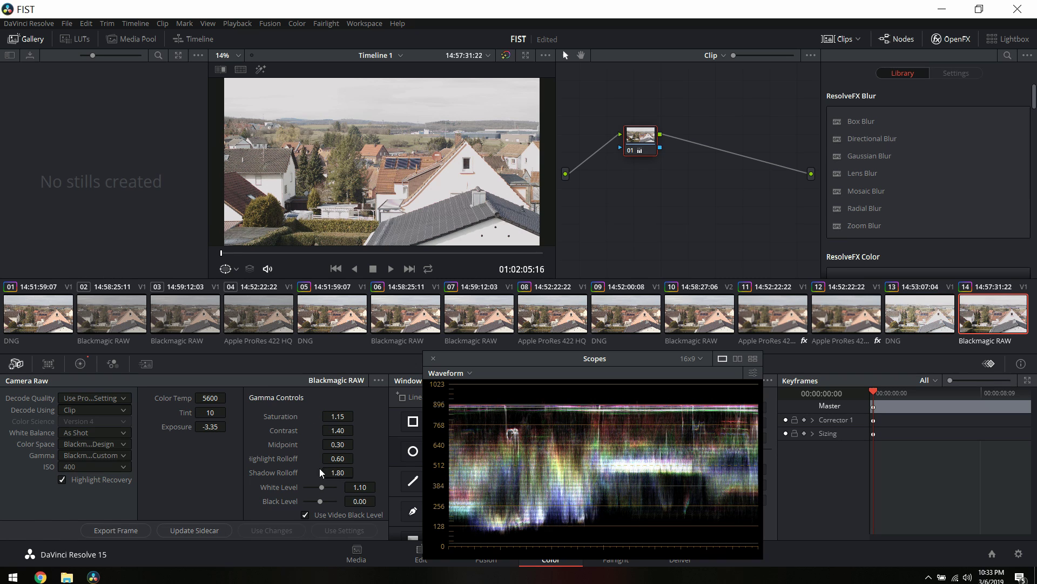
{"action": "left_click", "coordinate": [85, 365]}
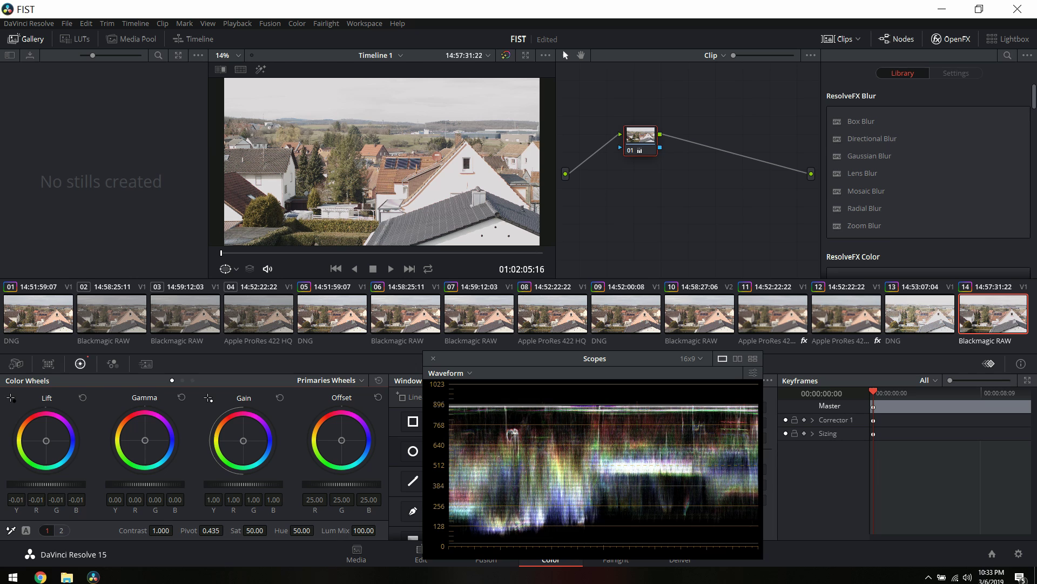
{"action": "left_click_drag", "start_coordinate": [86, 484], "coordinate": [65, 484]}
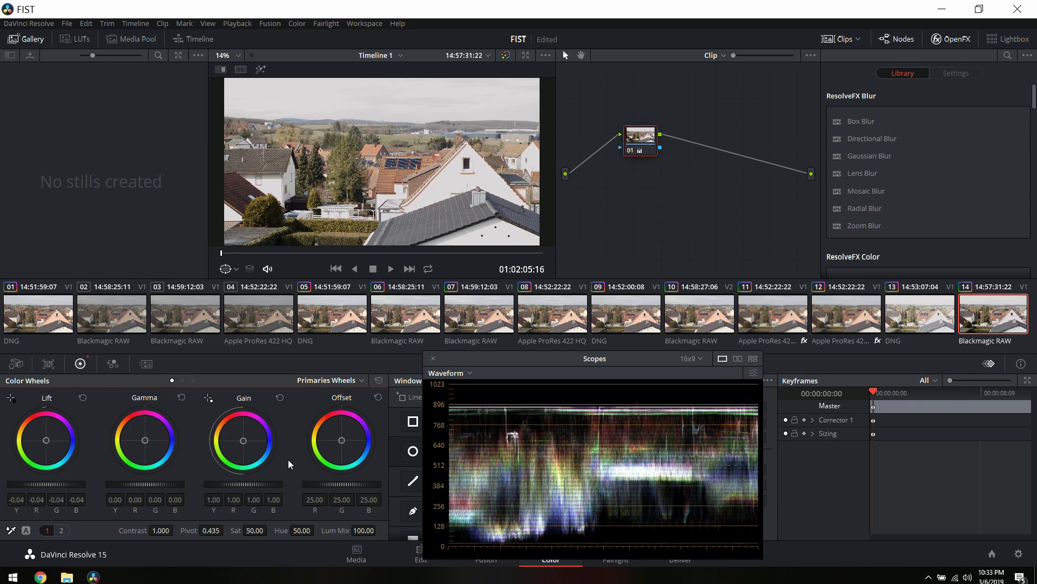
Inspect clip 14 full screen, and compare its image with the grade bypassed and enabled
{"action": "key", "text": "ctrl+shift+w"}
{"action": "key", "text": "ctrl+f"}
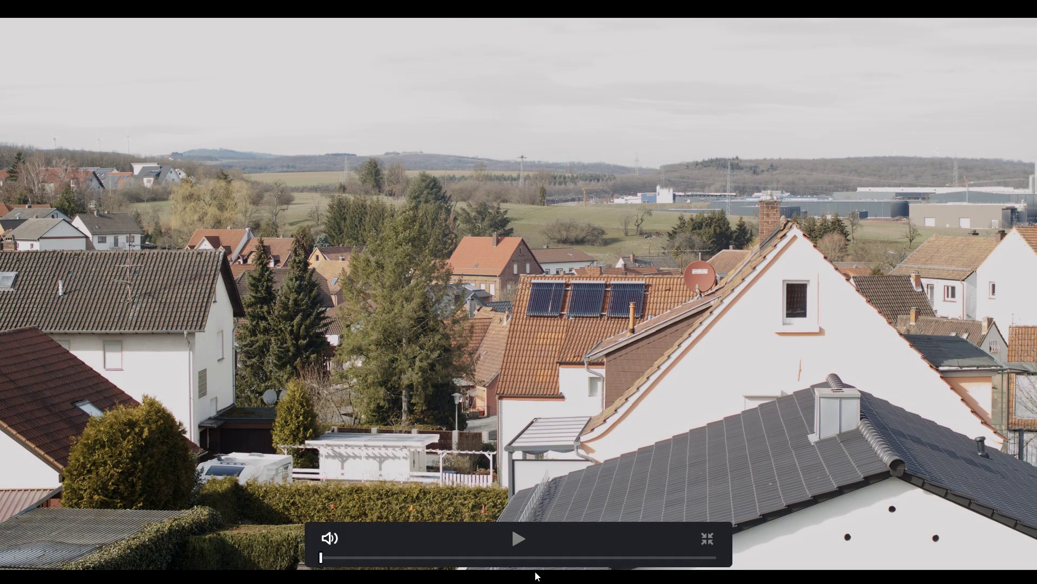
{"action": "key", "text": "Escape"}
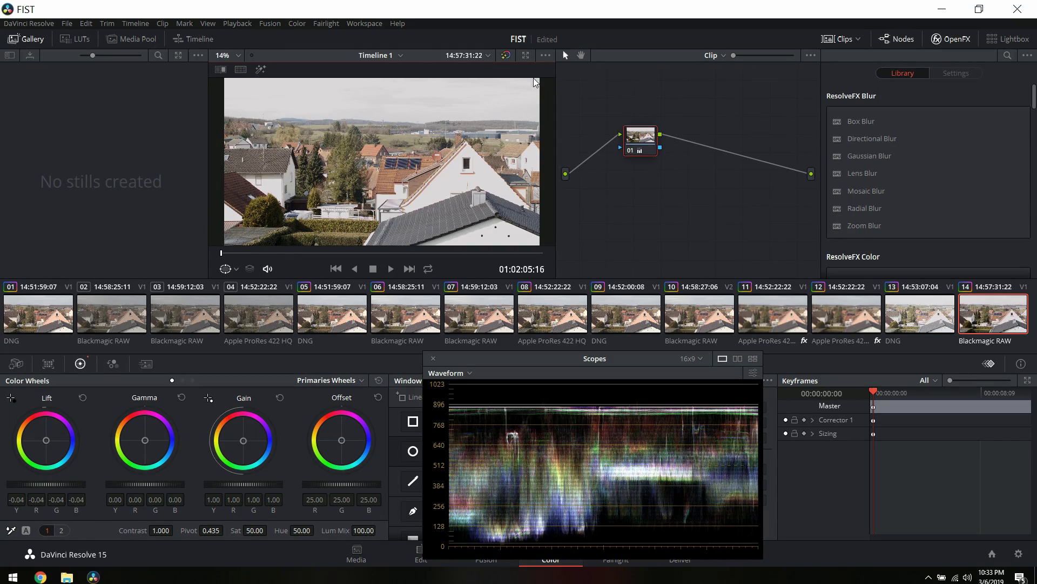
{"action": "left_click", "coordinate": [506, 57]}
{"action": "left_click", "coordinate": [506, 57]}
Try resetting clip 14's raw settings without its corrector node, and test the Blackmagic Design Extended Video gamma
{"action": "left_click", "coordinate": [16, 363]}
{"action": "left_click", "coordinate": [379, 381]}
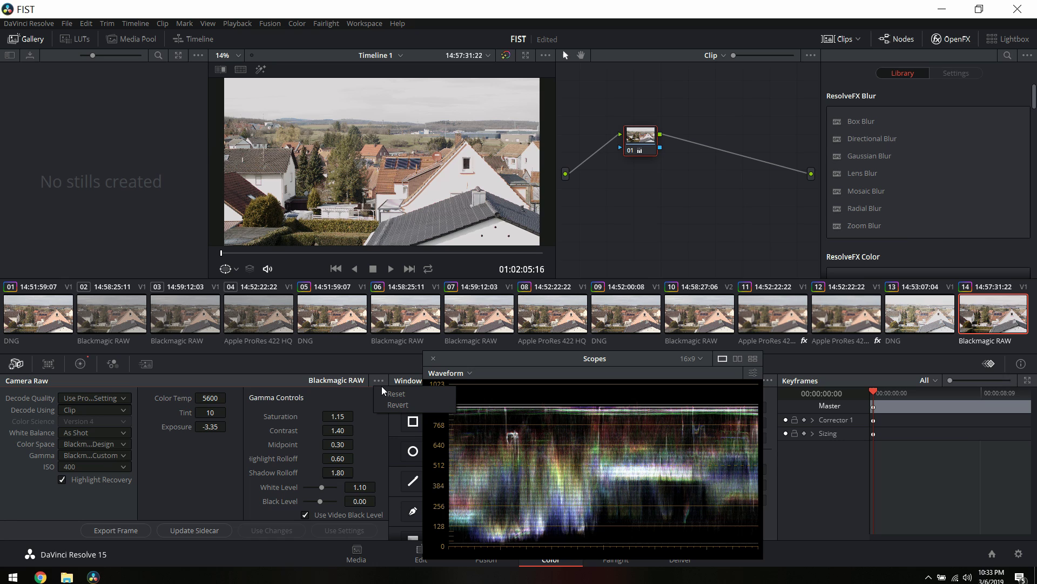
{"action": "left_click", "coordinate": [428, 394]}
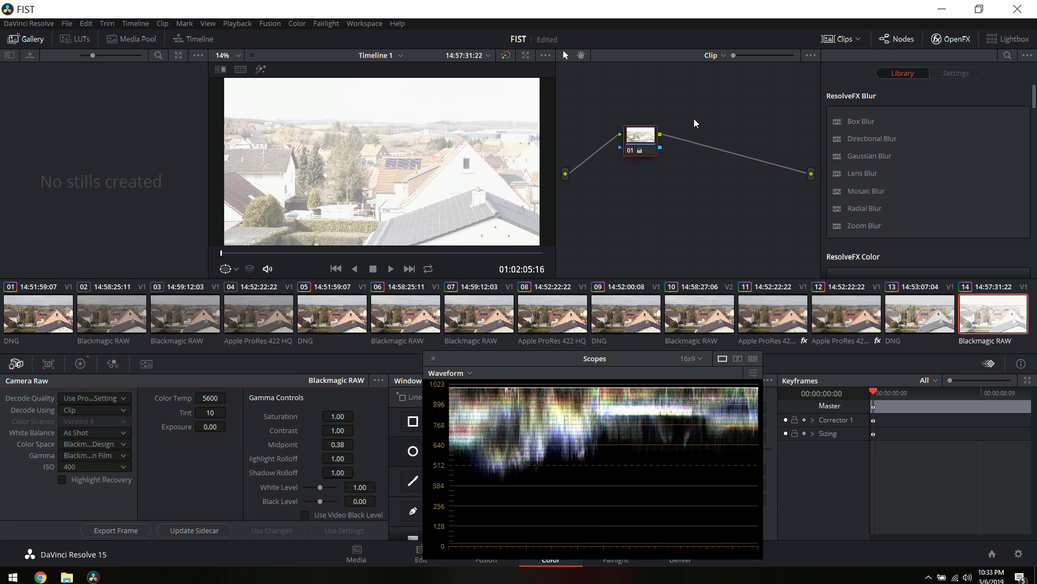
{"action": "left_click", "coordinate": [647, 135]}
{"action": "key", "text": "Delete"}
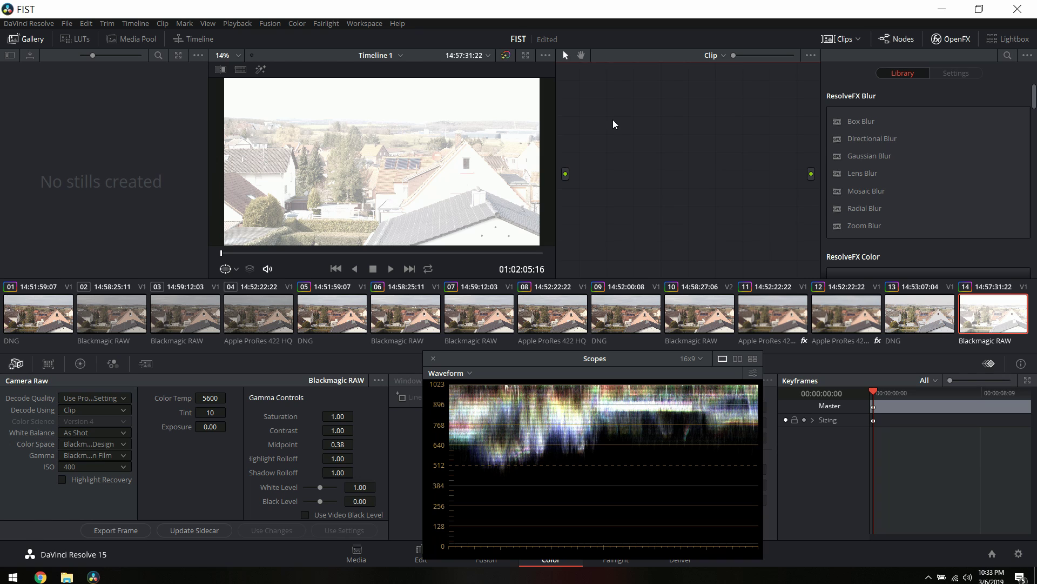
{"action": "left_click", "coordinate": [129, 455]}
{"action": "left_click", "coordinate": [125, 495]}
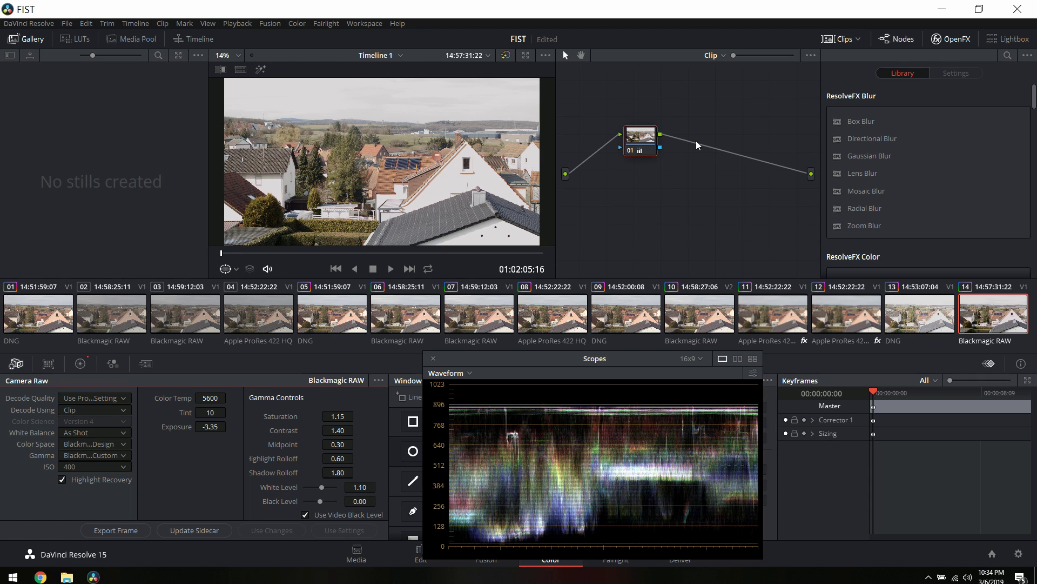
Delete clip 14's corrector node, and reset all its camera raw settings after trying Exposure 0
{"action": "key", "text": "Delete"}
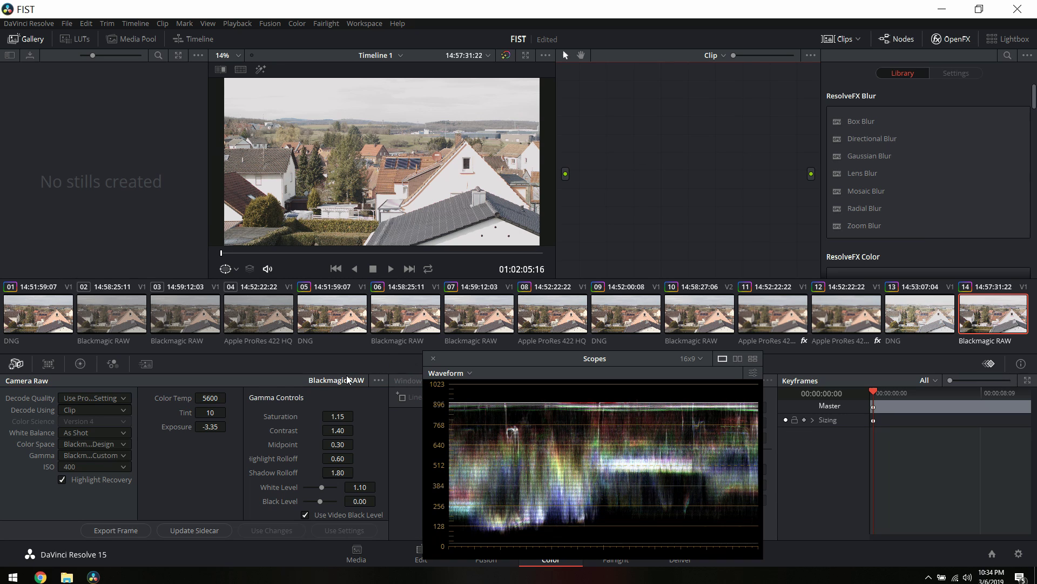
{"action": "left_click", "coordinate": [208, 425]}
{"action": "type", "text": "0"}
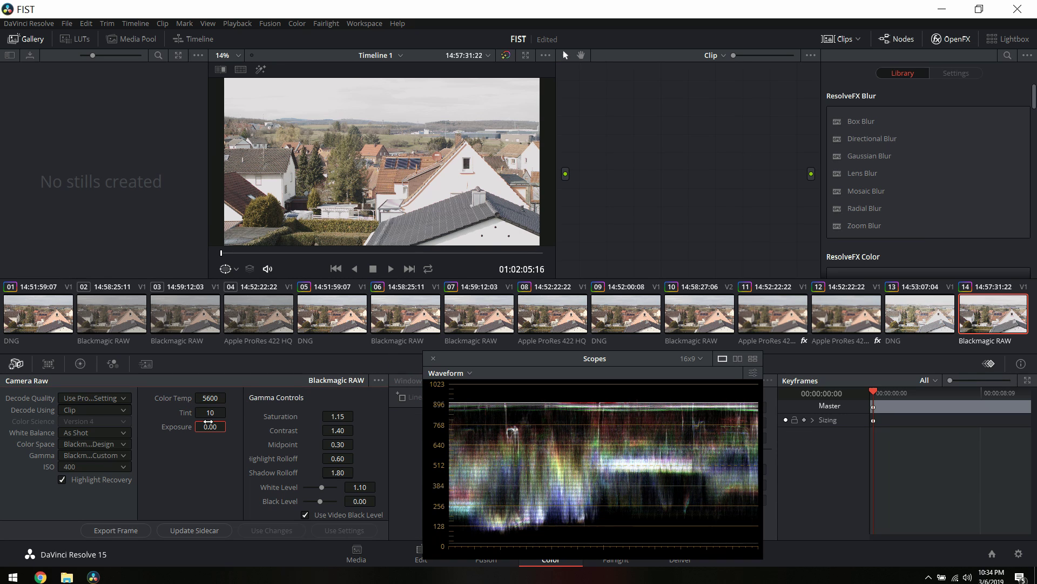
{"action": "key", "text": "Return"}
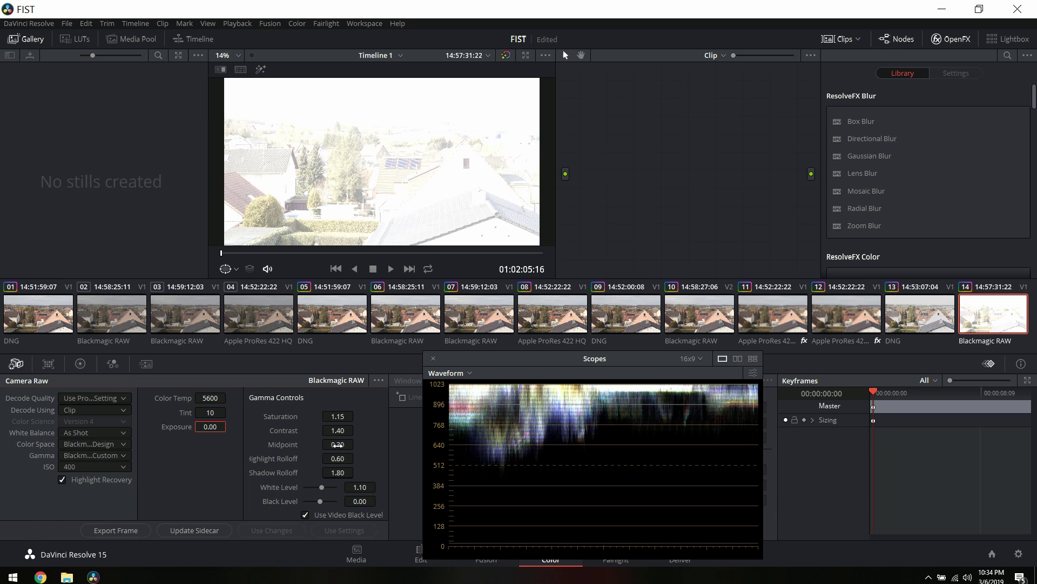
{"action": "left_click", "coordinate": [339, 445]}
{"action": "left_click", "coordinate": [379, 380]}
{"action": "left_click", "coordinate": [413, 393]}
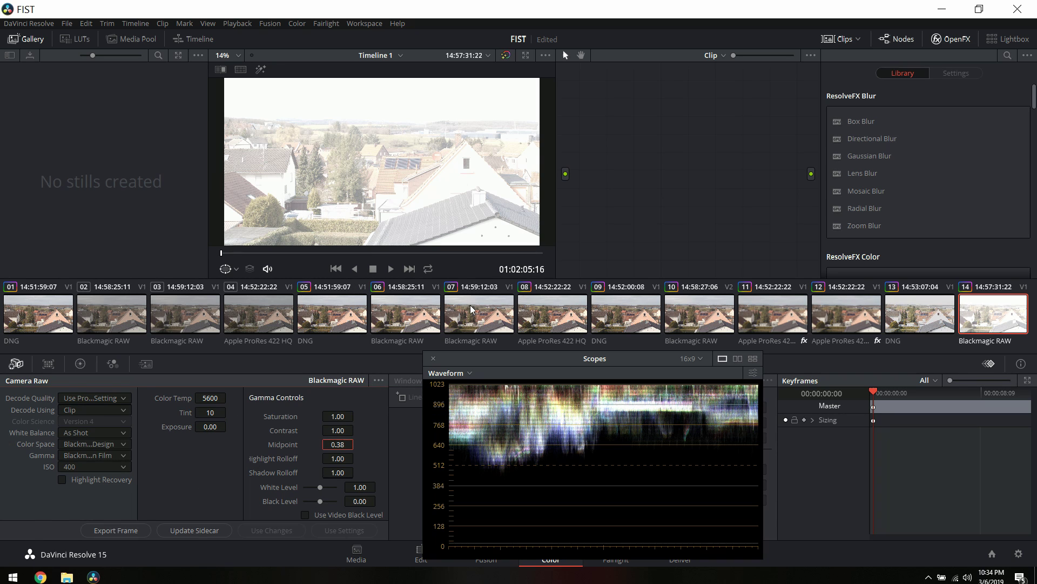
Add a corrector node to clip 14, and set its raw ISO to 125 and gamma to Blackmagic Design Video
{"action": "key", "text": "alt+s"}
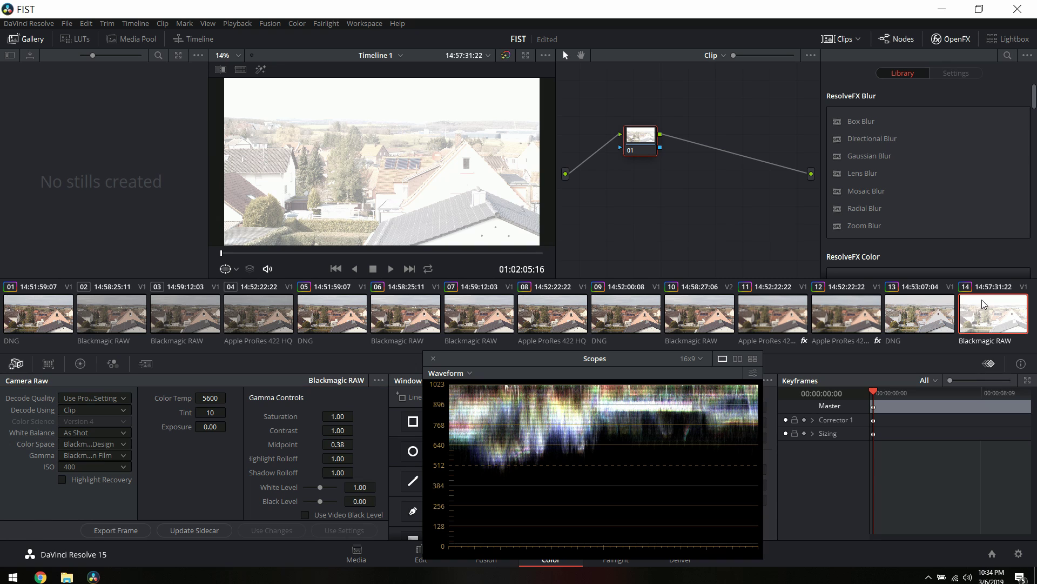
{"action": "left_click", "coordinate": [94, 466]}
{"action": "left_click", "coordinate": [99, 346]}
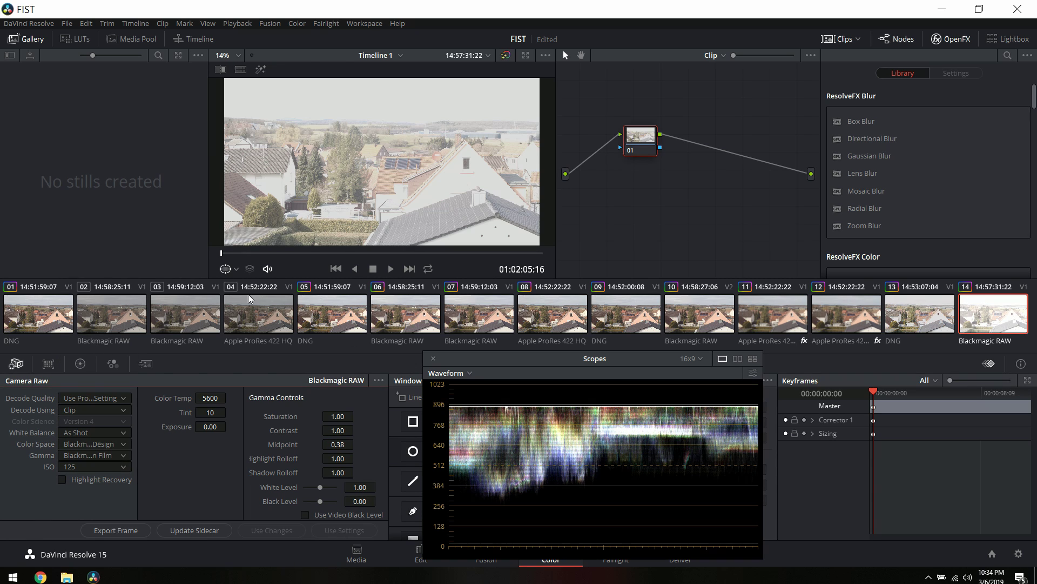
{"action": "left_click", "coordinate": [109, 456]}
{"action": "left_click", "coordinate": [89, 487]}
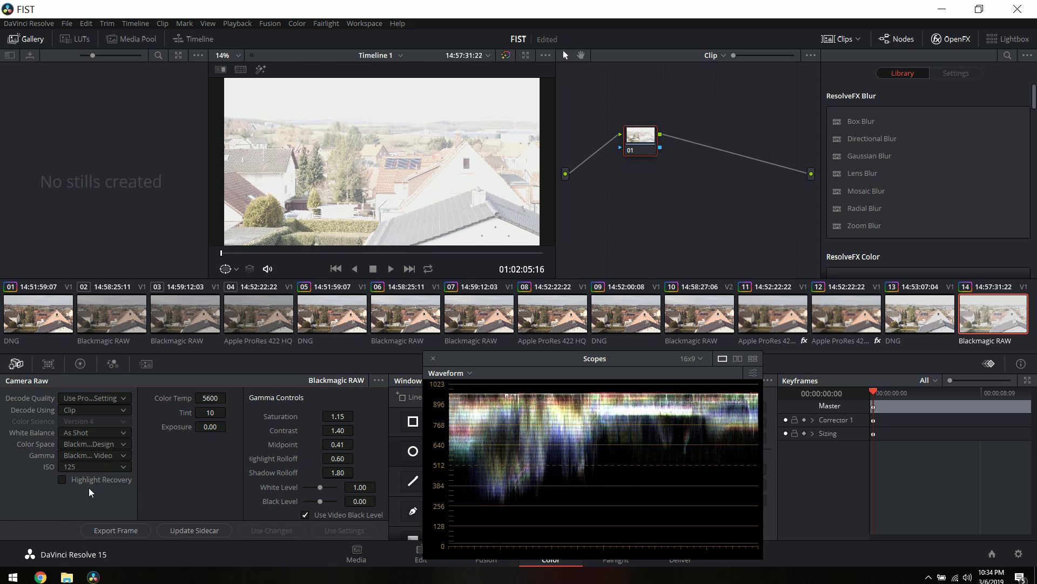
Enable Highlight Recovery on clip 14, and set its ISO to 100, White Level to 0.88 and Midpoint to 0.18
{"action": "left_click", "coordinate": [61, 479]}
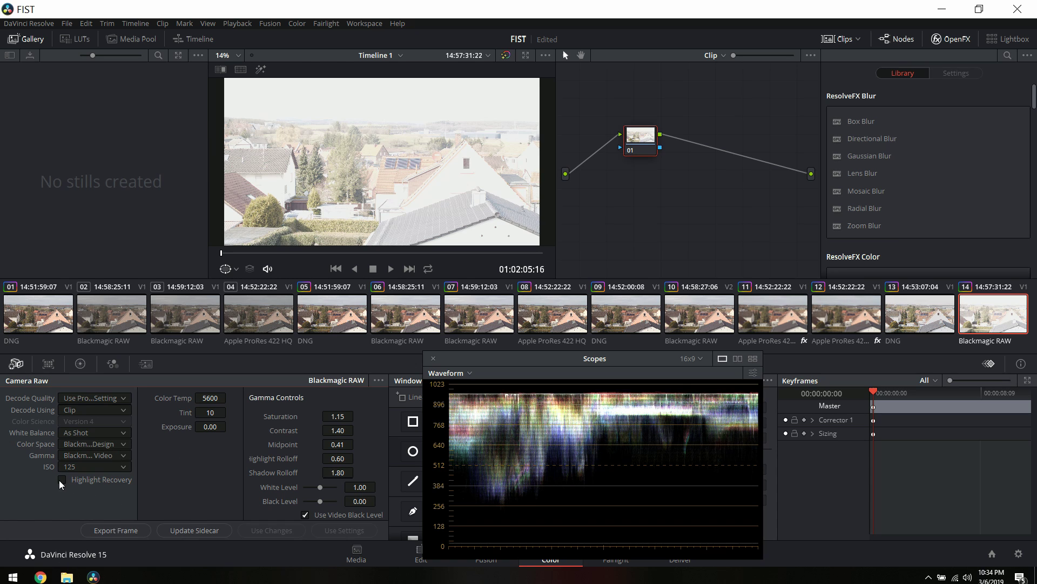
{"action": "left_click", "coordinate": [112, 467]}
{"action": "left_click", "coordinate": [114, 345]}
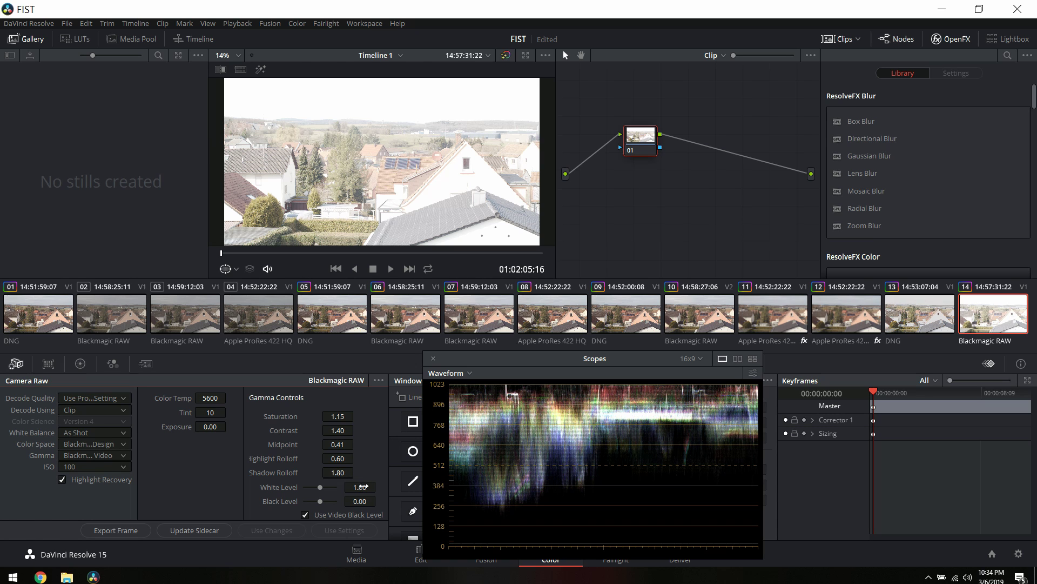
{"action": "left_click_drag", "start_coordinate": [362, 487], "coordinate": [379, 487]}
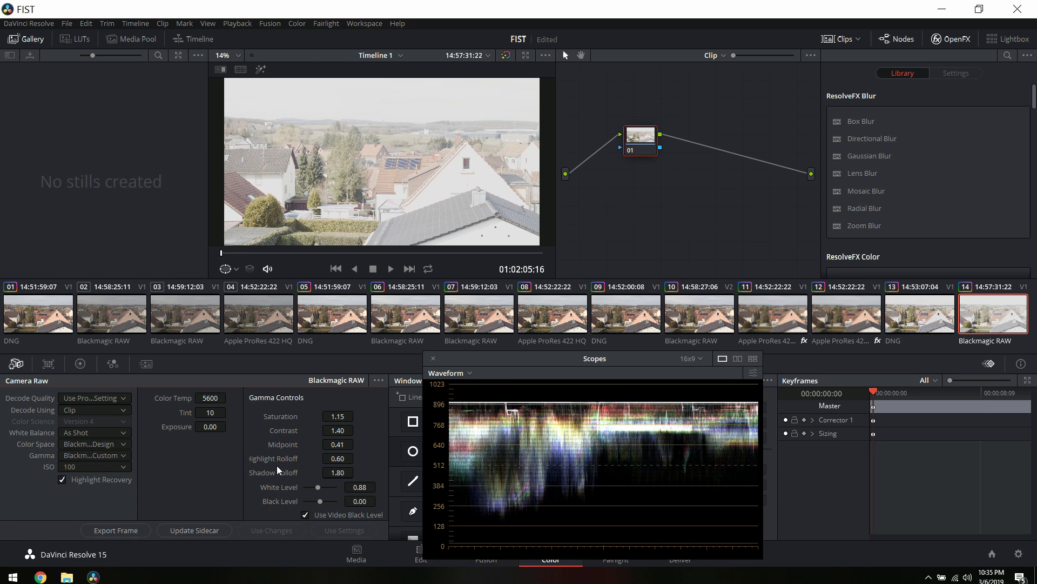
{"action": "left_click_drag", "start_coordinate": [333, 439], "coordinate": [295, 440]}
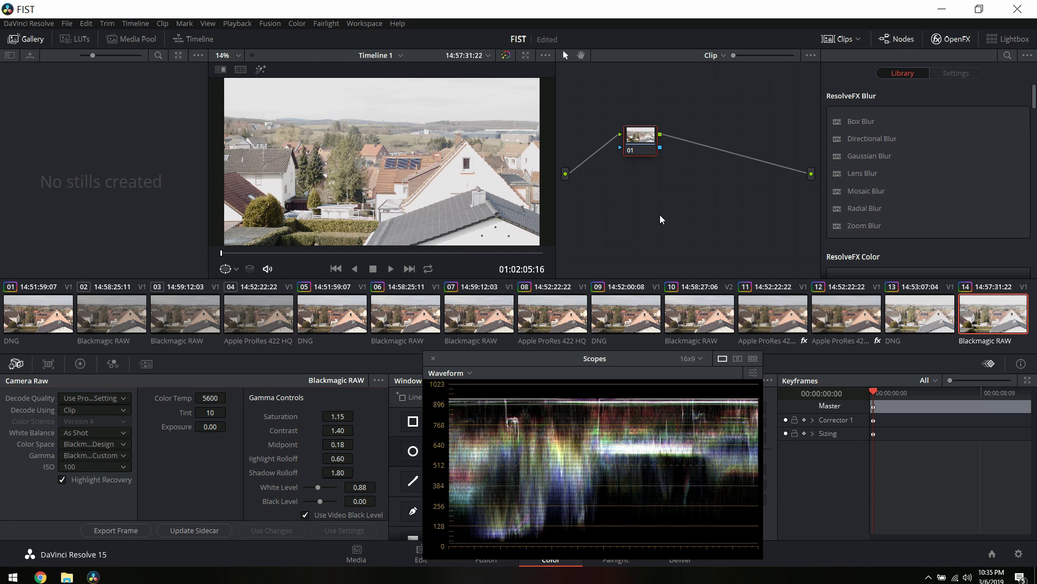
Try clip 14 without its corrector node and raw adjustments, and restore them
{"action": "key", "text": "Delete"}
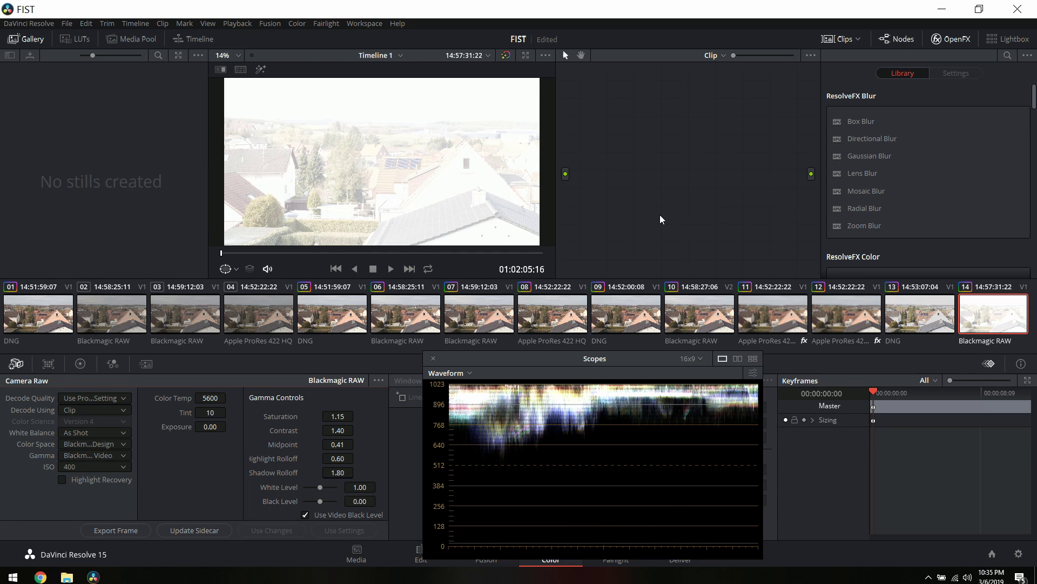
{"action": "key", "text": "ctrl+z"}
{"action": "key", "text": "ctrl+Home"}
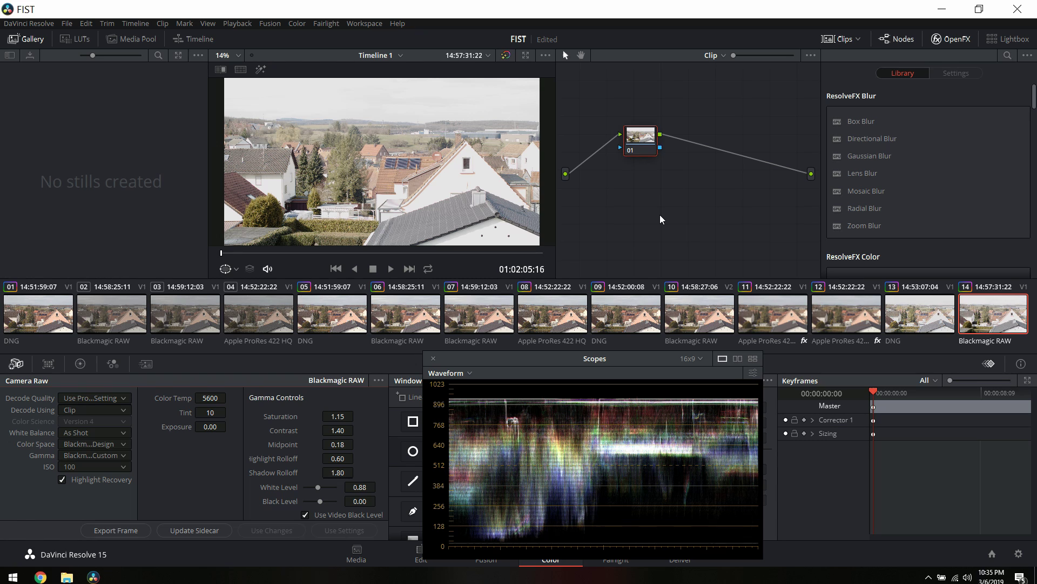
Move the Scopes window clear of the raw controls, and clear clip 14's corrector node and raw settings
{"action": "key", "text": "Delete"}
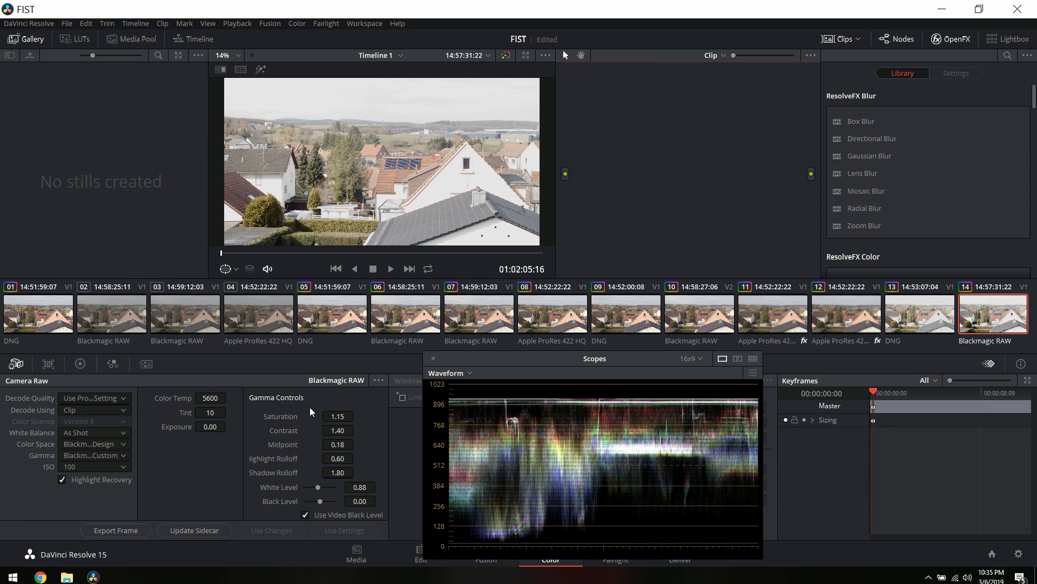
{"action": "left_click_drag", "start_coordinate": [455, 359], "coordinate": [525, 371]}
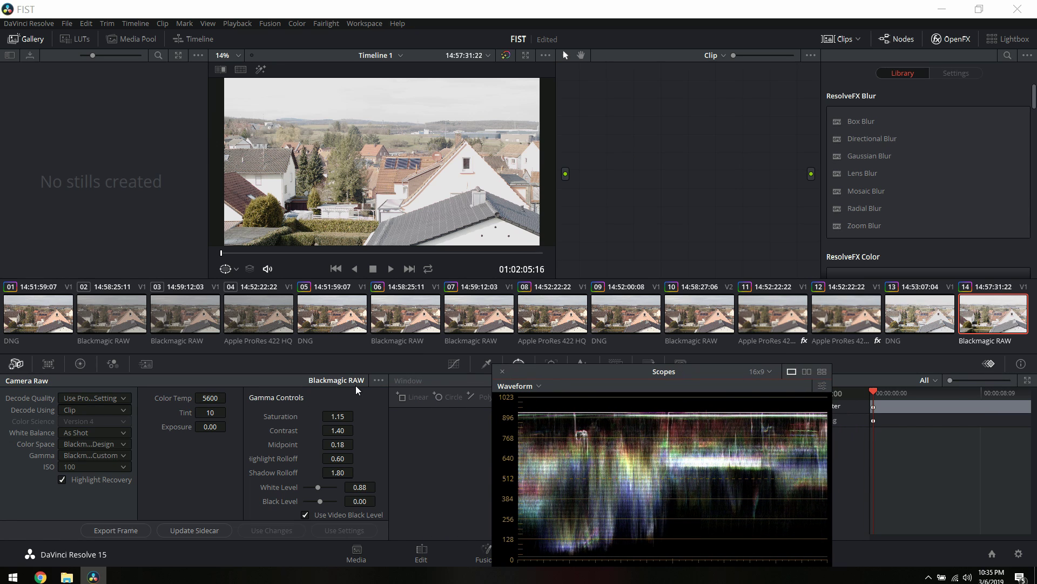
{"action": "left_click", "coordinate": [378, 380]}
{"action": "left_click", "coordinate": [385, 393]}
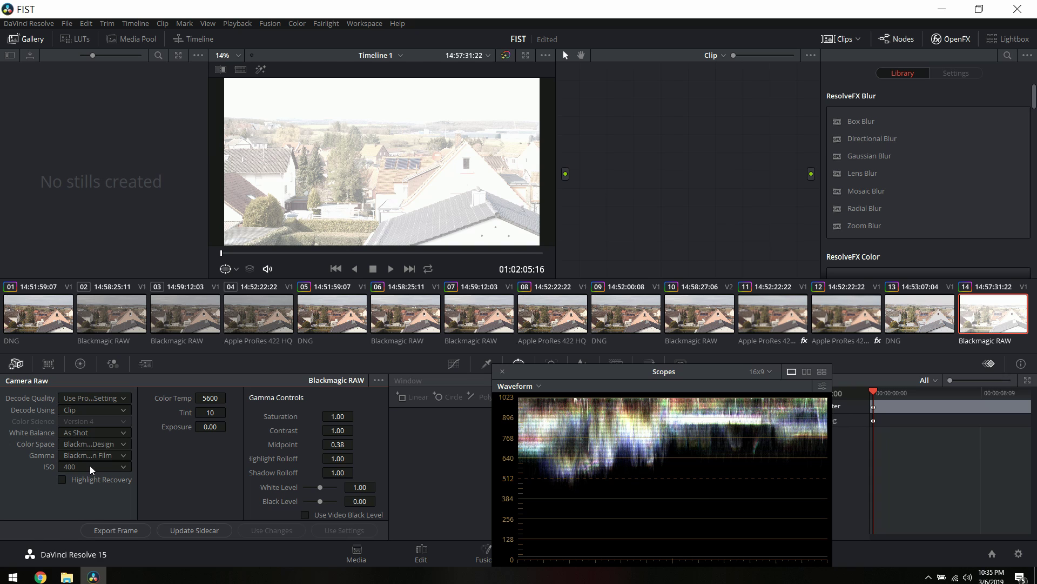
Try the Blackmagic Design Video gamma on clip 14, and set it back to Blackmagic Design Film
{"action": "left_click", "coordinate": [93, 457]}
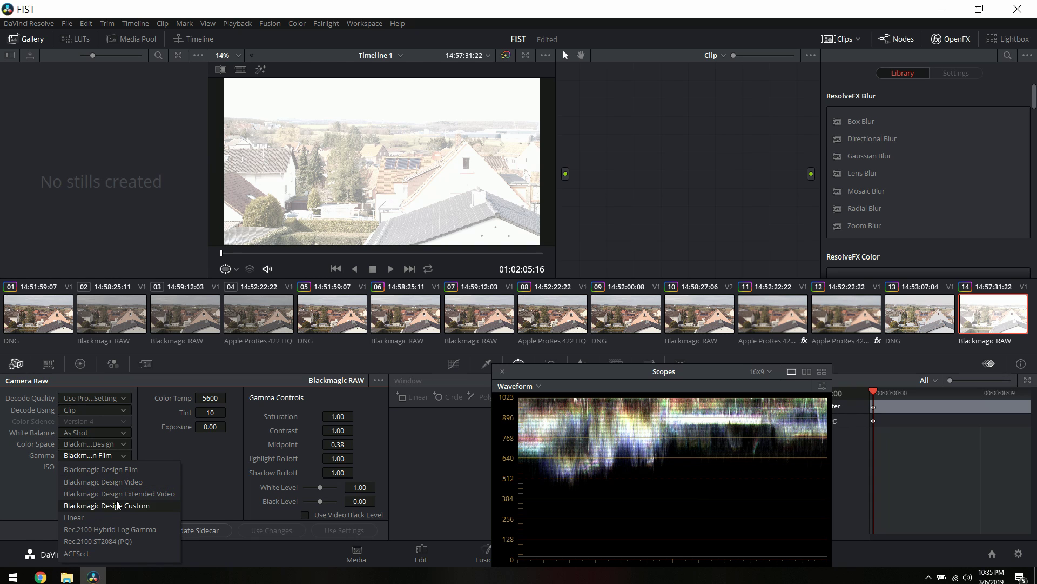
{"action": "left_click", "coordinate": [124, 481]}
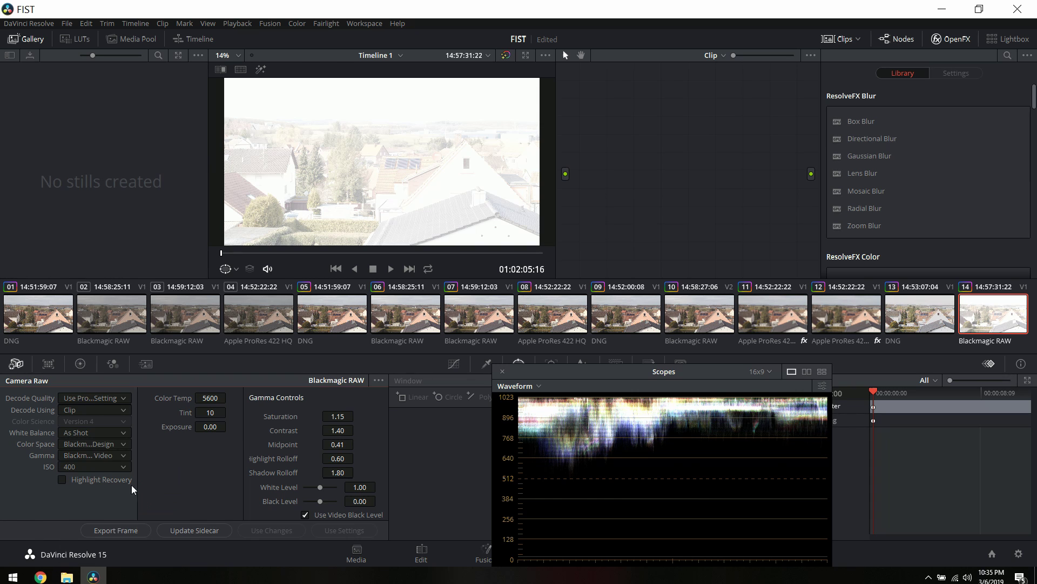
{"action": "left_click", "coordinate": [105, 456]}
{"action": "left_click", "coordinate": [105, 469]}
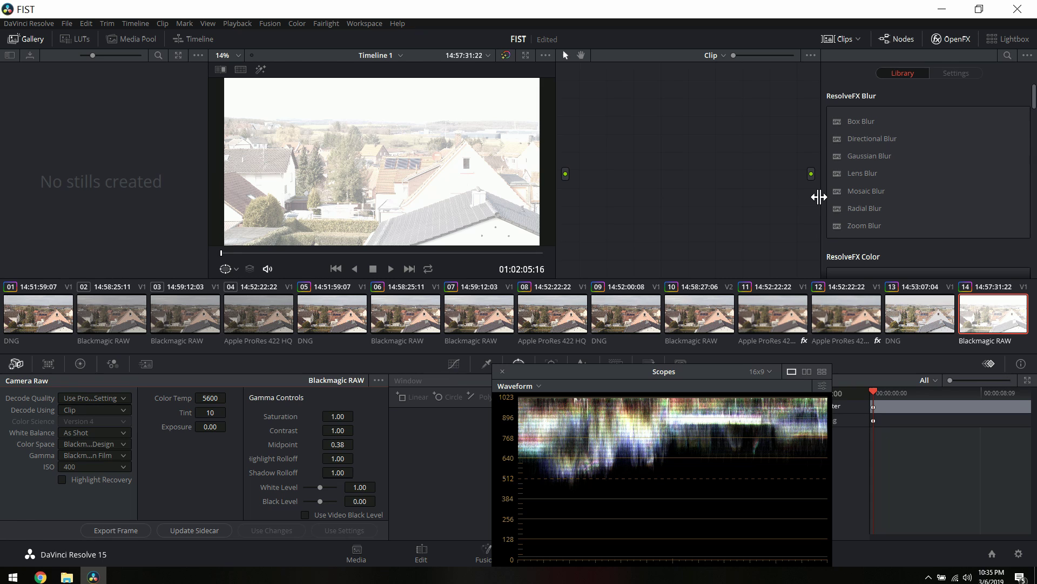
Add two serial nodes to clip 14, and apply the Blackmagic Pocket 4K Film to Extended Video v4 LUT to the second
{"action": "key", "text": "alt+s"}
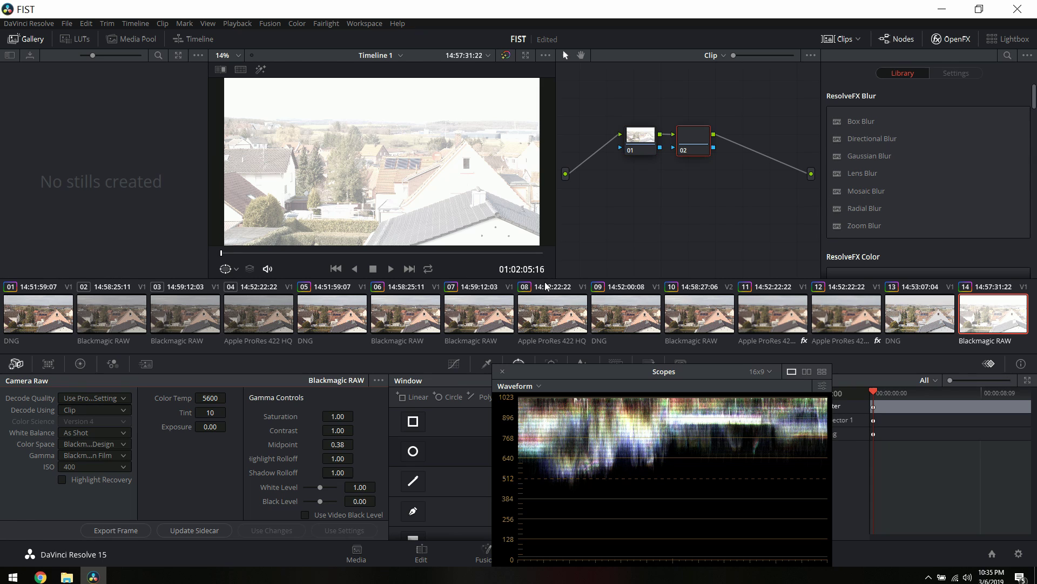
{"action": "right_click", "coordinate": [700, 141]}
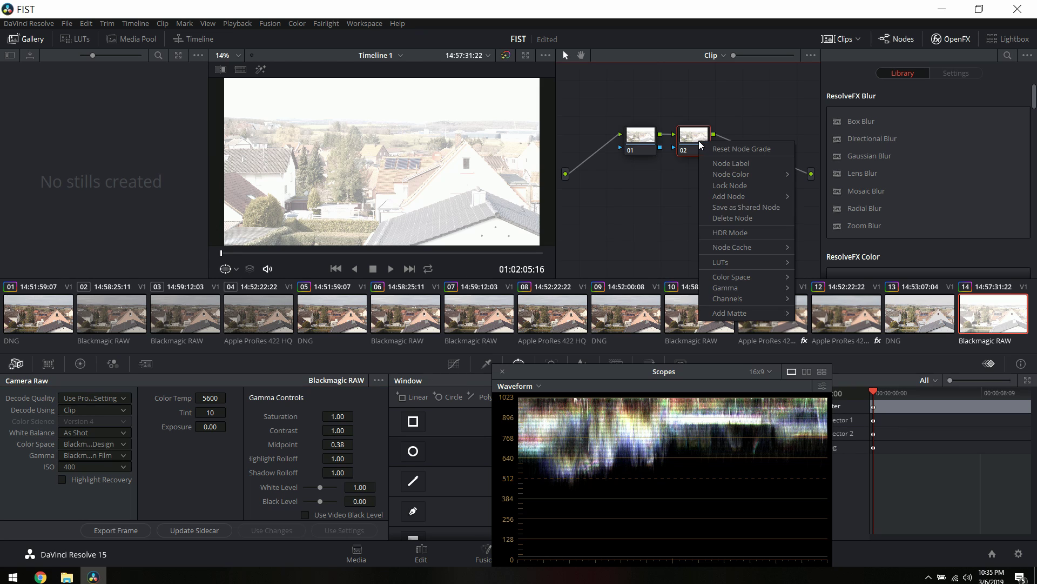
{"action": "mouse_move", "coordinate": [764, 261]}
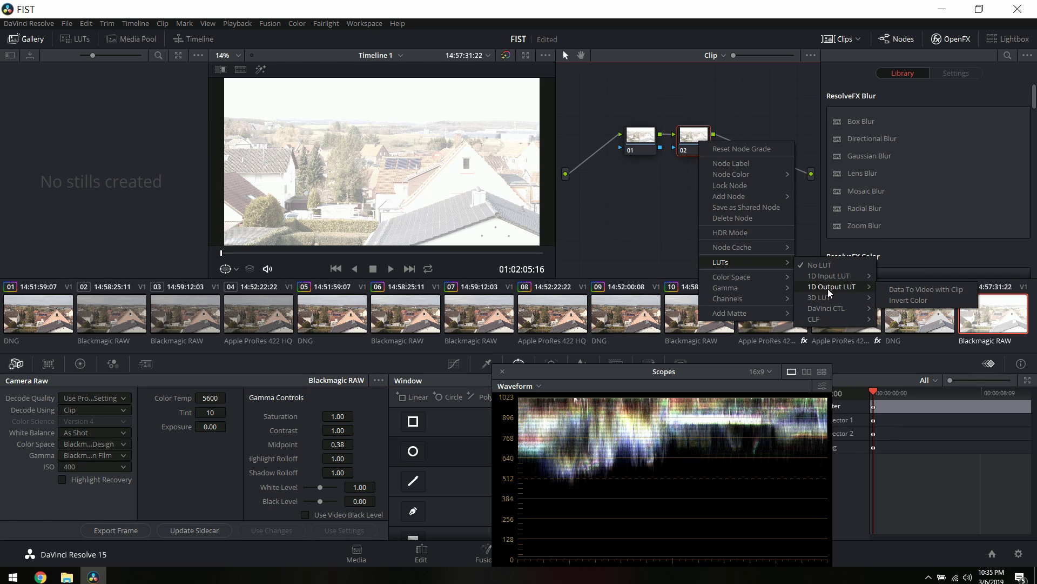
{"action": "mouse_move", "coordinate": [843, 297]}
{"action": "mouse_move", "coordinate": [917, 332]}
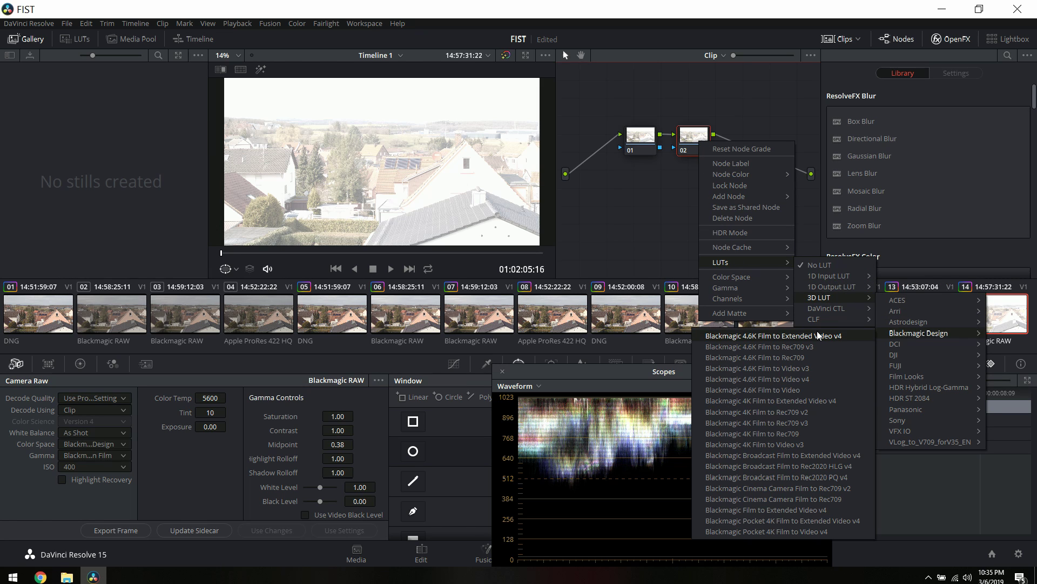
{"action": "left_click", "coordinate": [838, 520]}
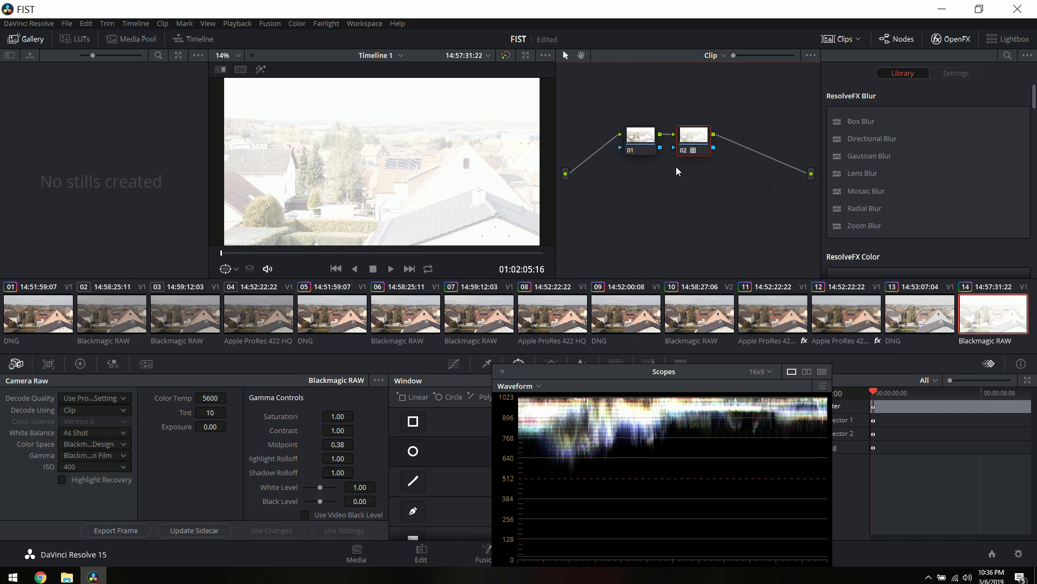
Enable Highlight Recovery on clip 14, and lower the Log Offset on its first node to -25.35
{"action": "left_click", "coordinate": [62, 480]}
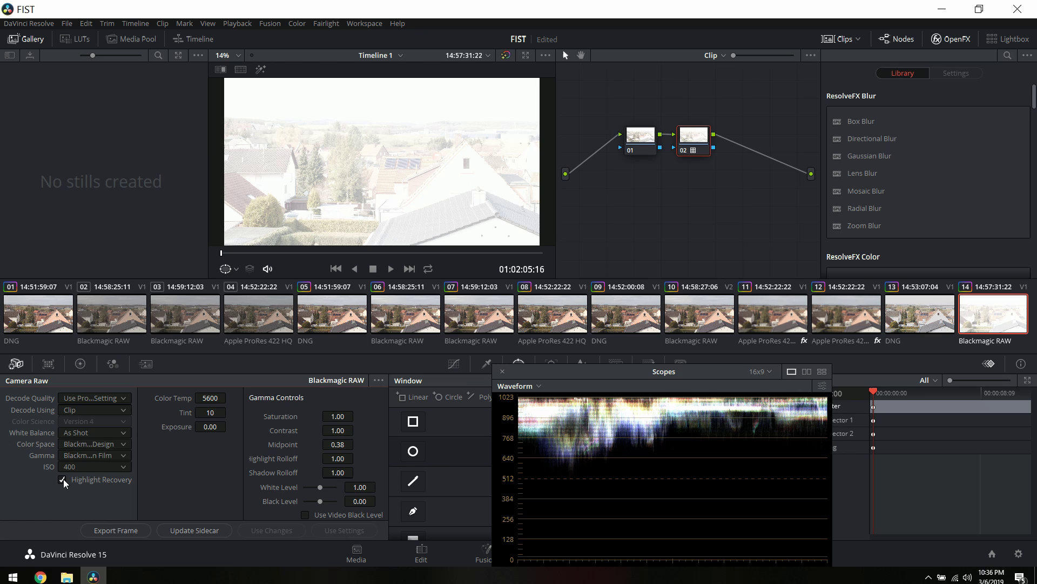
{"action": "left_click", "coordinate": [644, 142]}
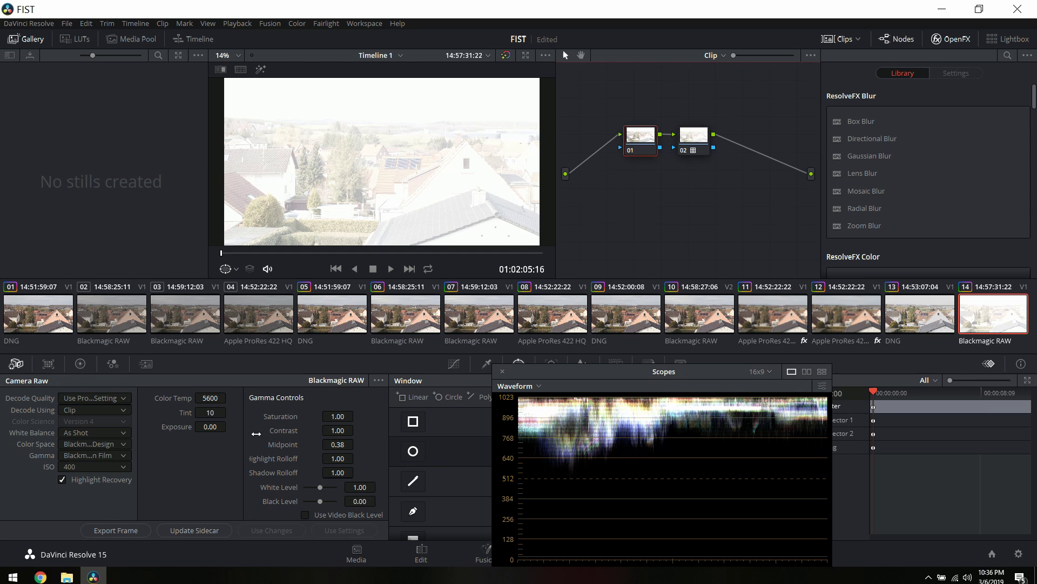
{"action": "left_click", "coordinate": [86, 364]}
{"action": "left_click", "coordinate": [313, 381]}
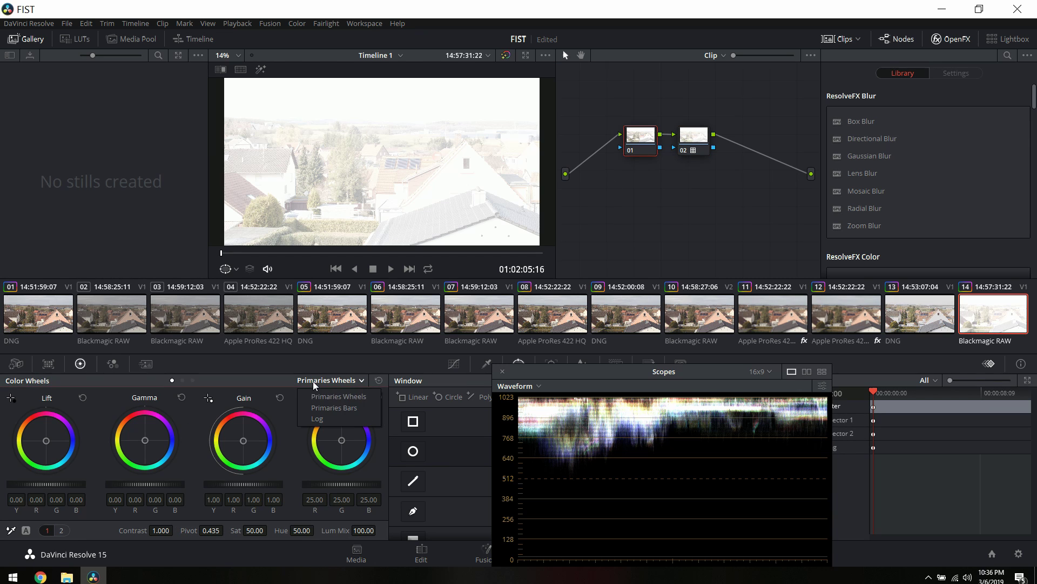
{"action": "left_click", "coordinate": [318, 419]}
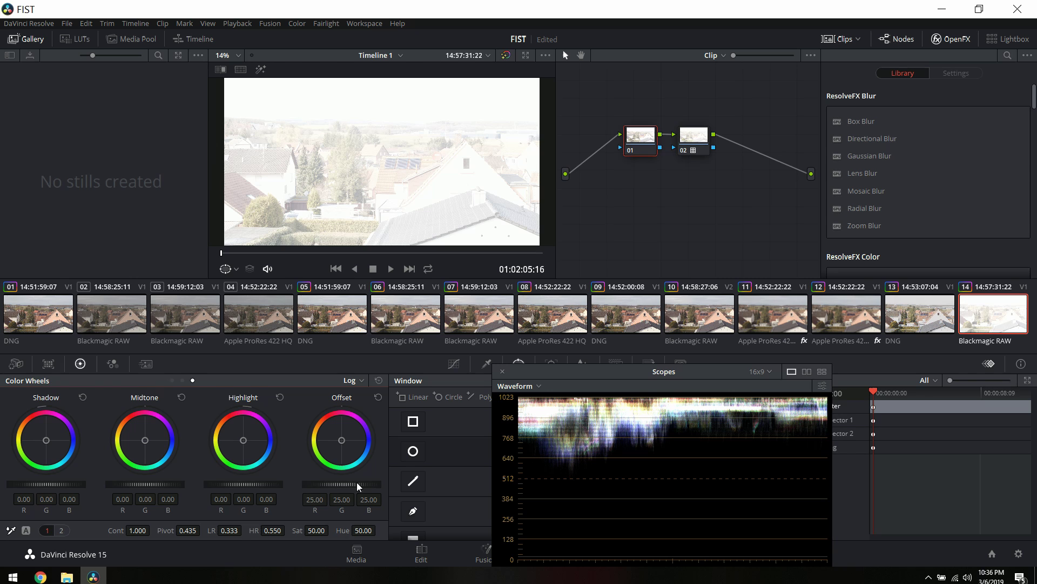
{"action": "mouse_move", "coordinate": [341, 484]}
{"action": "left_mouse_down"}
{"action": "mouse_move", "coordinate": [319, 484]}
{"action": "mouse_move", "coordinate": [371, 489]}
{"action": "mouse_move", "coordinate": [322, 487]}
{"action": "mouse_move", "coordinate": [369, 481]}
{"action": "mouse_move", "coordinate": [355, 481]}
{"action": "left_mouse_up"}
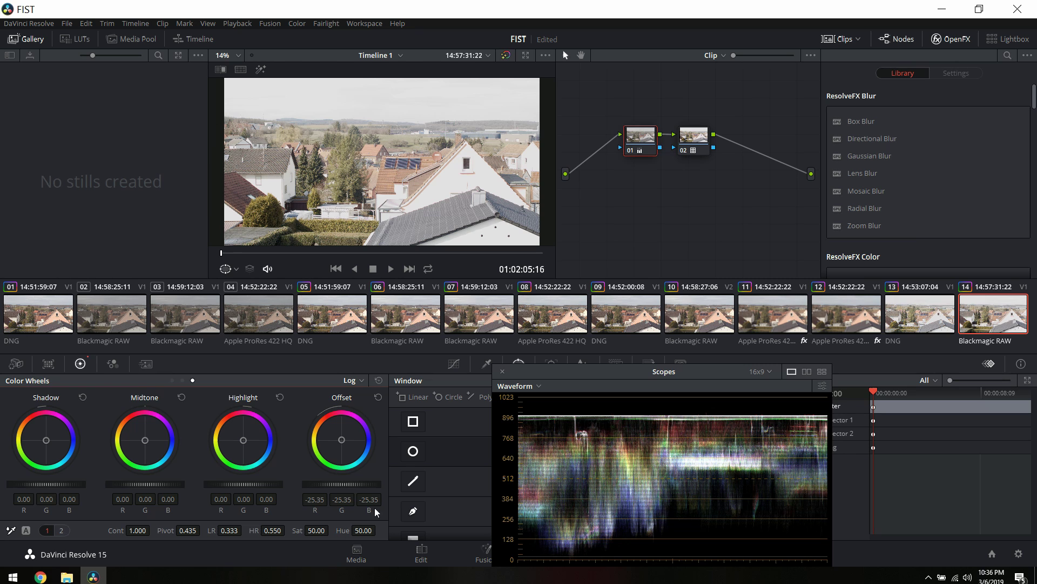
Raise the Log Offset on clip 14's first node to -24.45, and add a third serial node after the LUT node
{"action": "left_click_drag", "start_coordinate": [351, 486], "coordinate": [354, 485]}
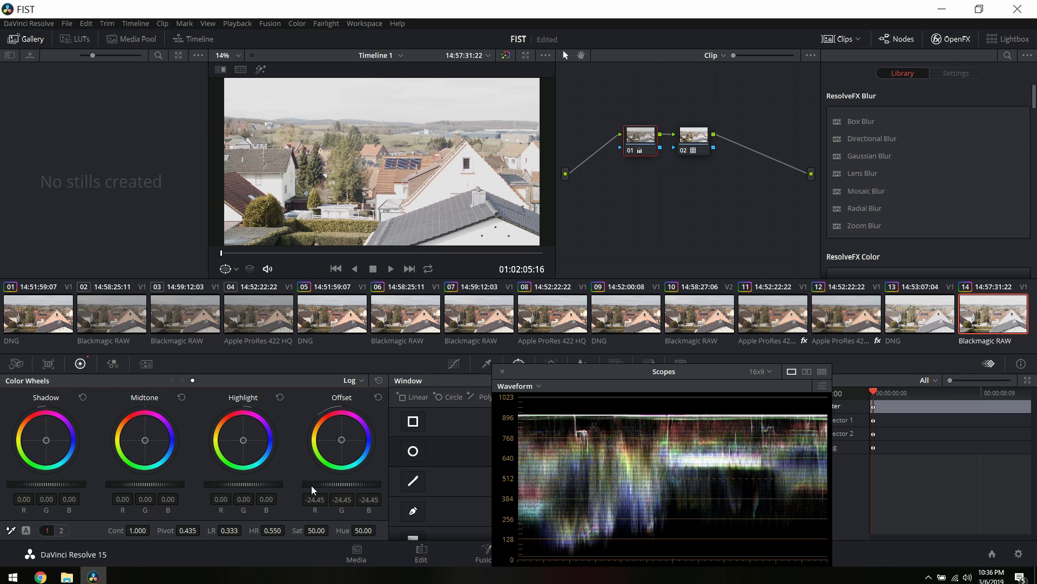
{"action": "left_click", "coordinate": [694, 144]}
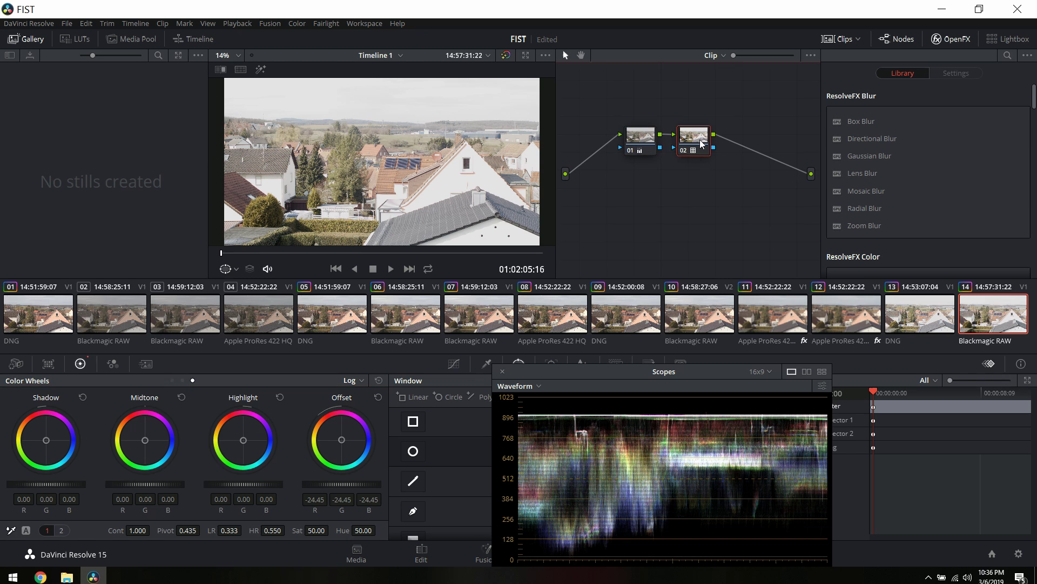
{"action": "key", "text": "alt+s"}
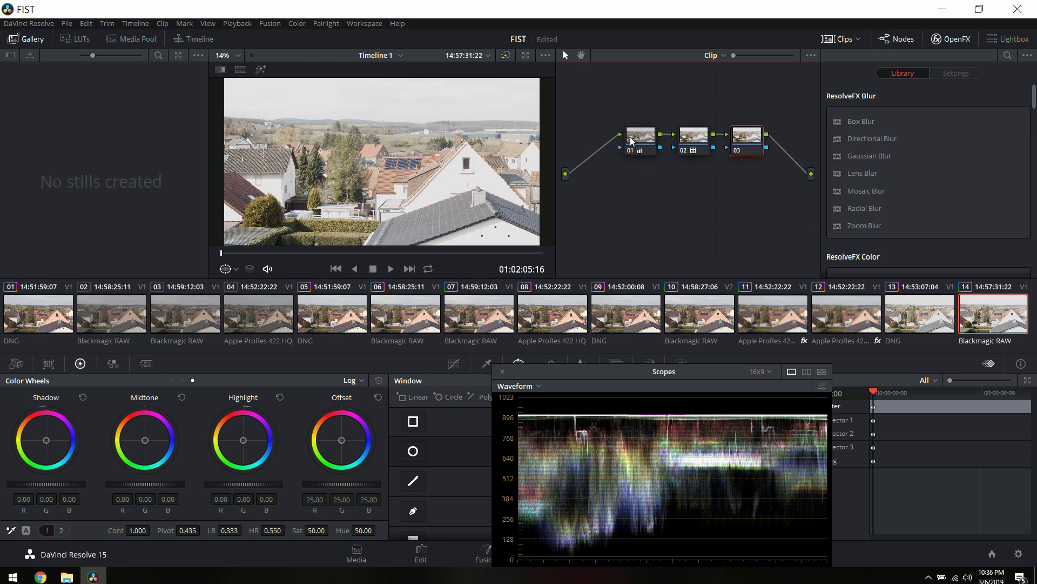
Switch the first node off and on to compare the waveform, and adjust that node's Log Highlight master wheel
{"action": "left_click", "coordinate": [631, 151]}
{"action": "left_click", "coordinate": [631, 151]}
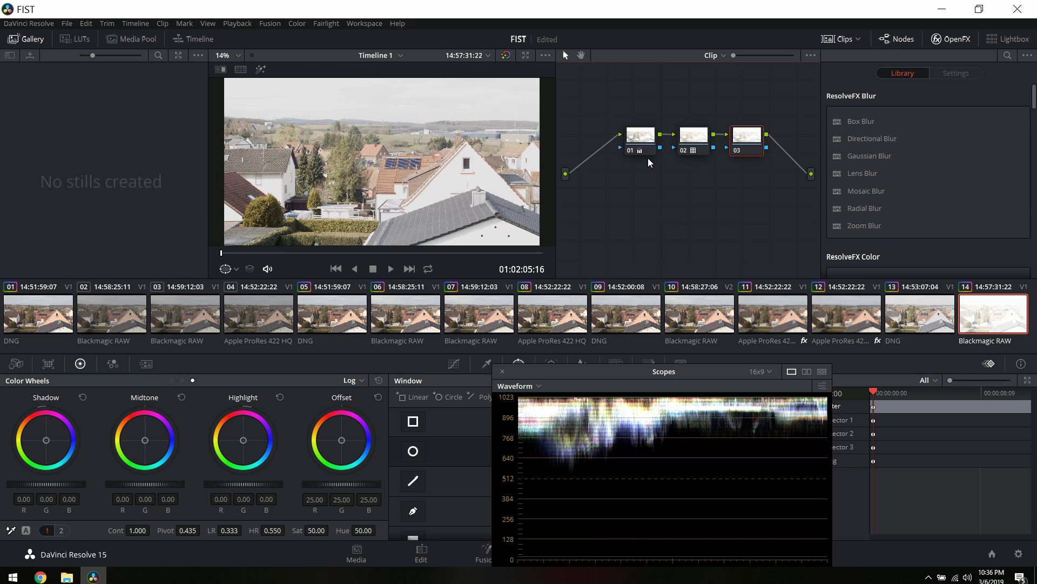
{"action": "left_click", "coordinate": [357, 381]}
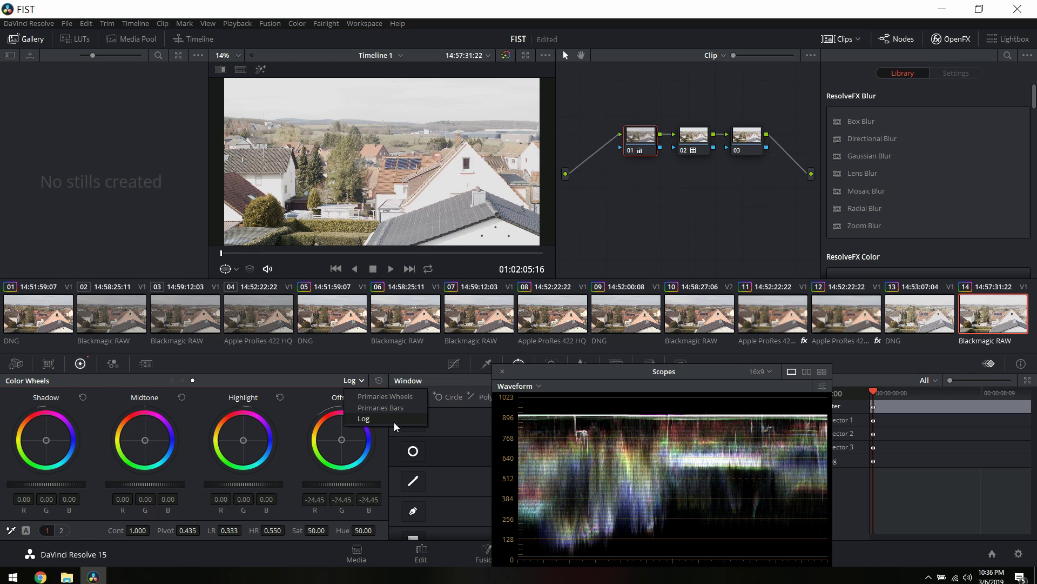
{"action": "left_click", "coordinate": [363, 418]}
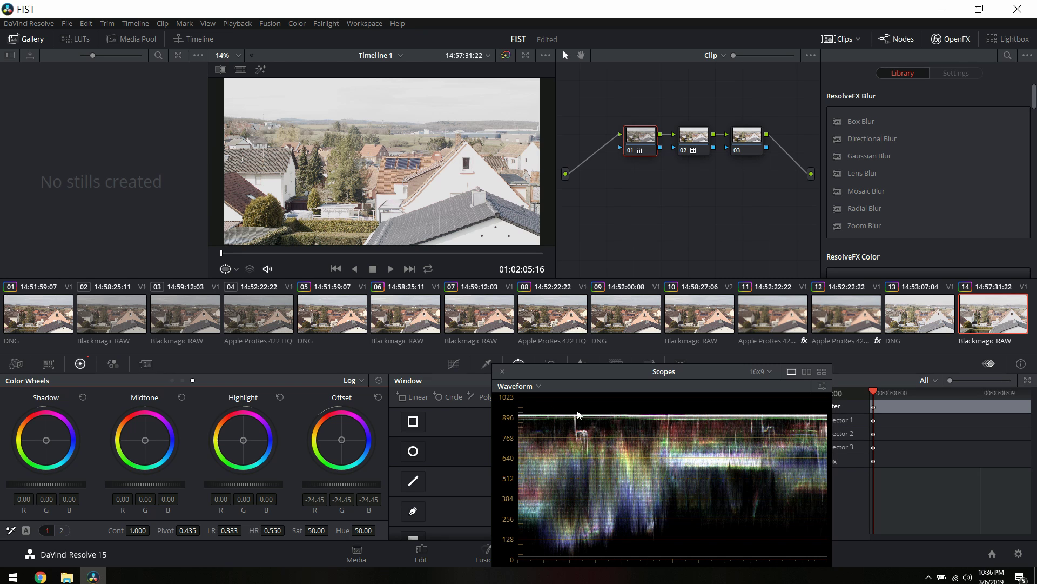
{"action": "mouse_move", "coordinate": [265, 483]}
{"action": "left_mouse_down"}
{"action": "mouse_move", "coordinate": [256, 483]}
{"action": "mouse_move", "coordinate": [265, 483]}
{"action": "left_mouse_up"}
Select clip 14's third node and close the Scopes window
{"action": "left_click", "coordinate": [756, 142]}
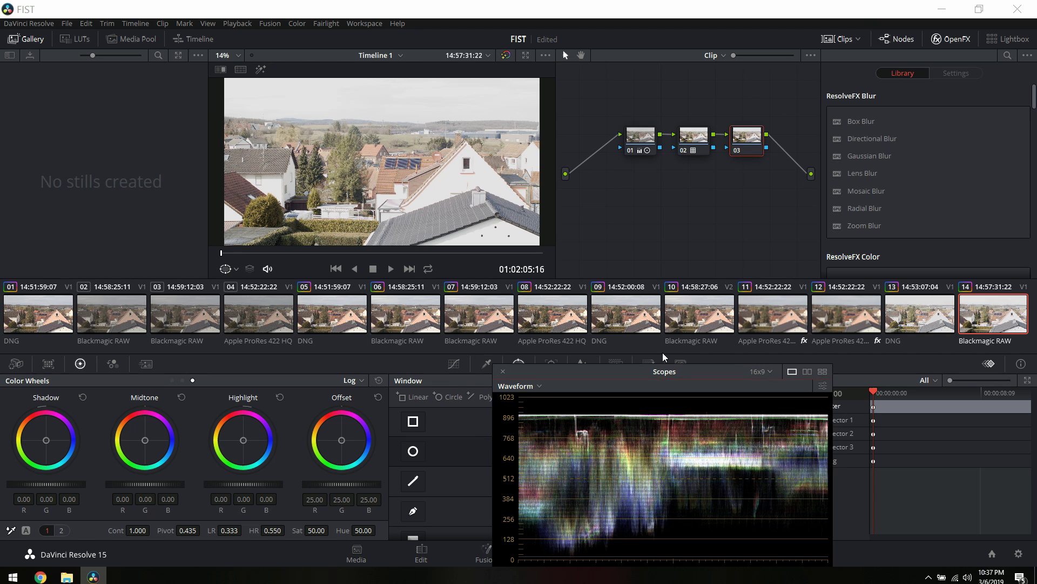
{"action": "left_click", "coordinate": [501, 373]}
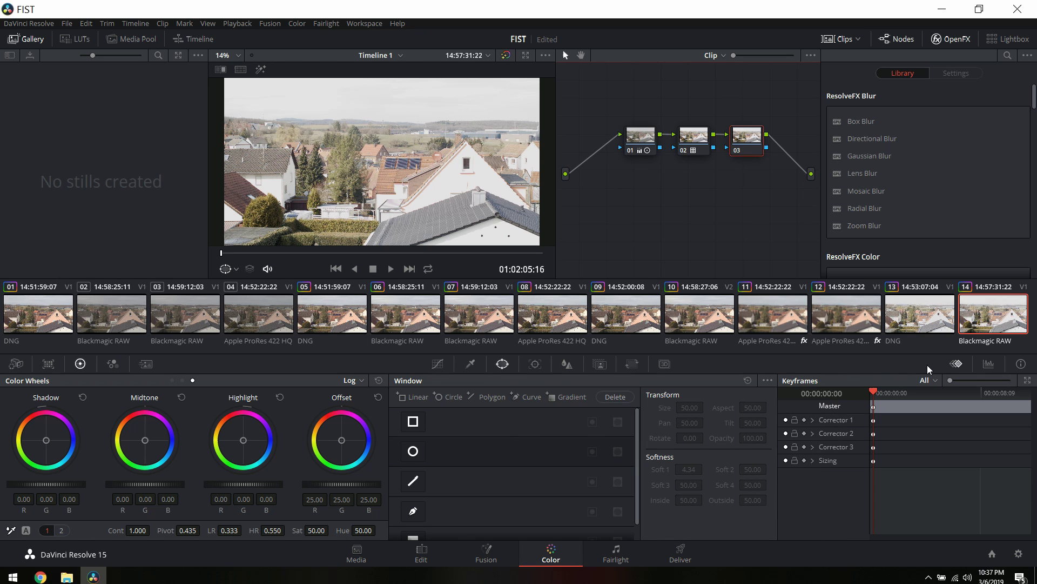